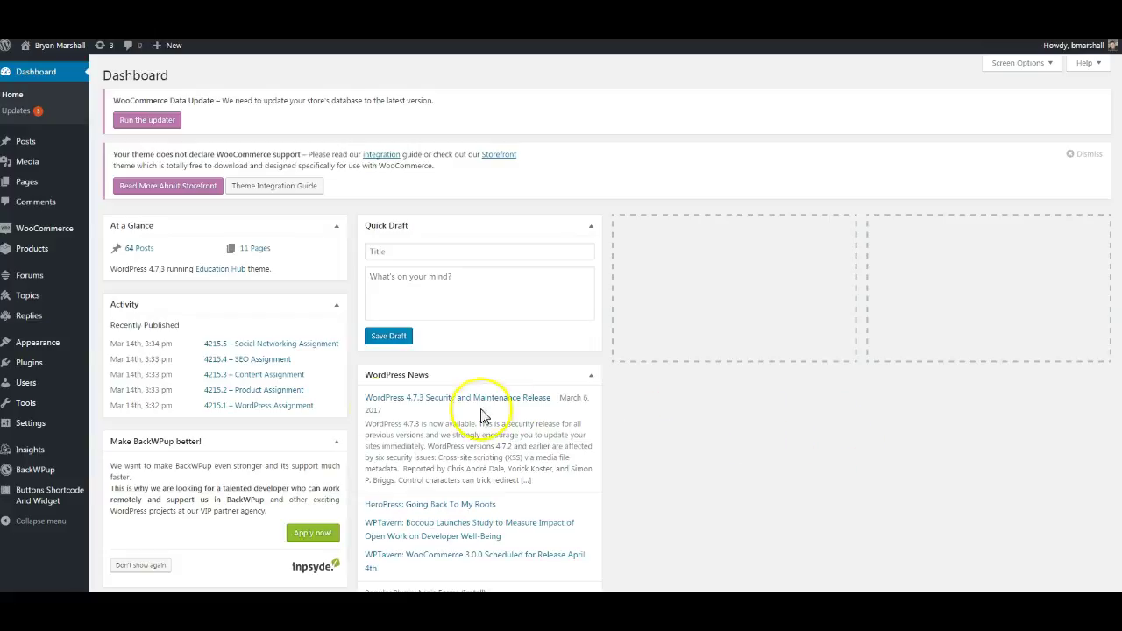
Open the widget management page for the site's theme.
mouse_move(53, 349)
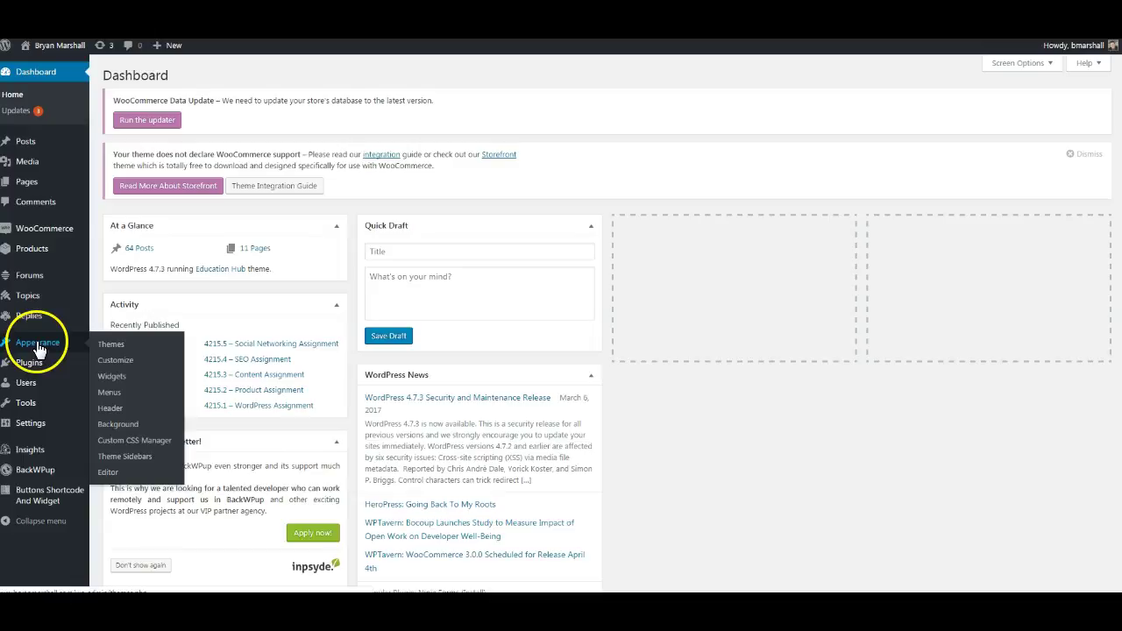
left_click(114, 376)
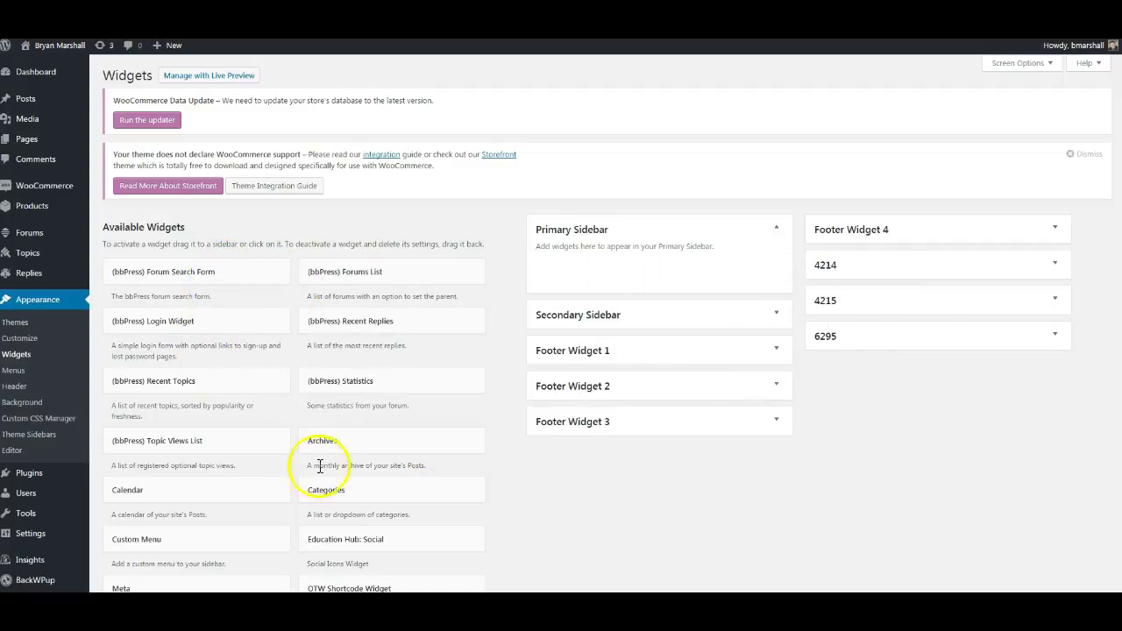
Add a Custom Menu widget titled "turtles" with menu 4214 to the Primary Sidebar, and delete that widget.
scroll(346, 405, "down", 2)
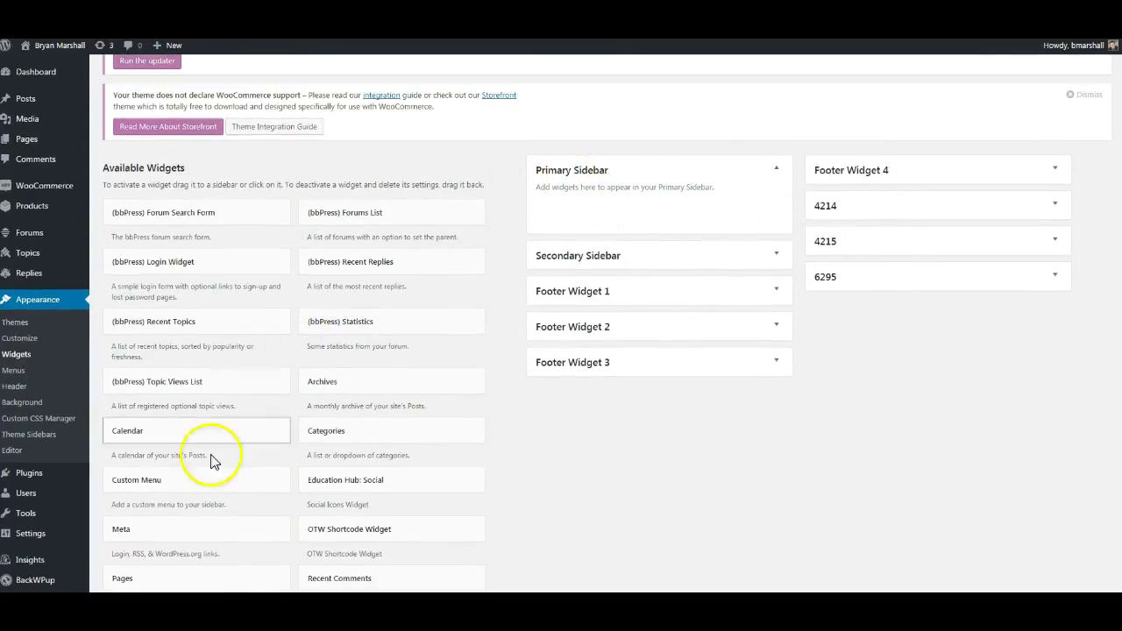
left_click_drag(150, 488, 593, 213)
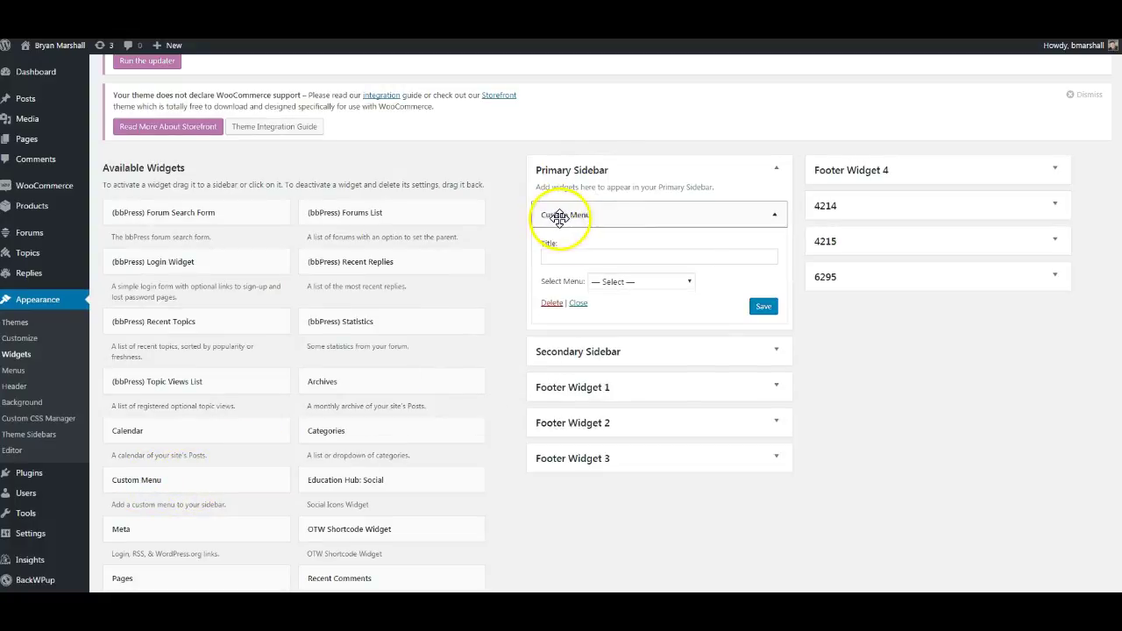
left_click(561, 256)
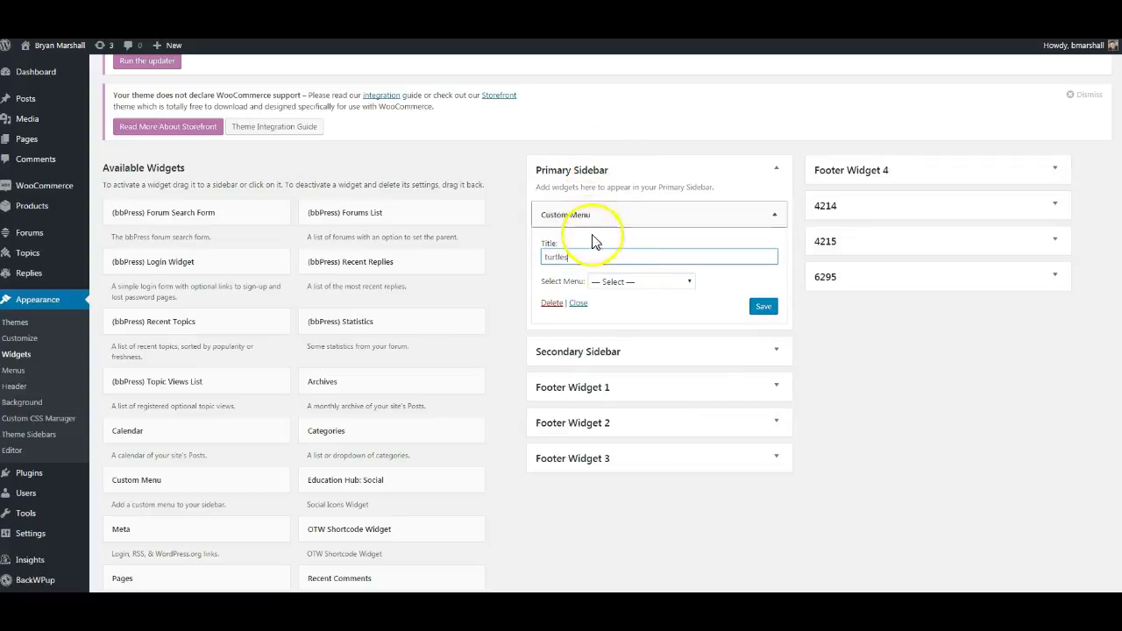
left_click(617, 281)
left_click(611, 307)
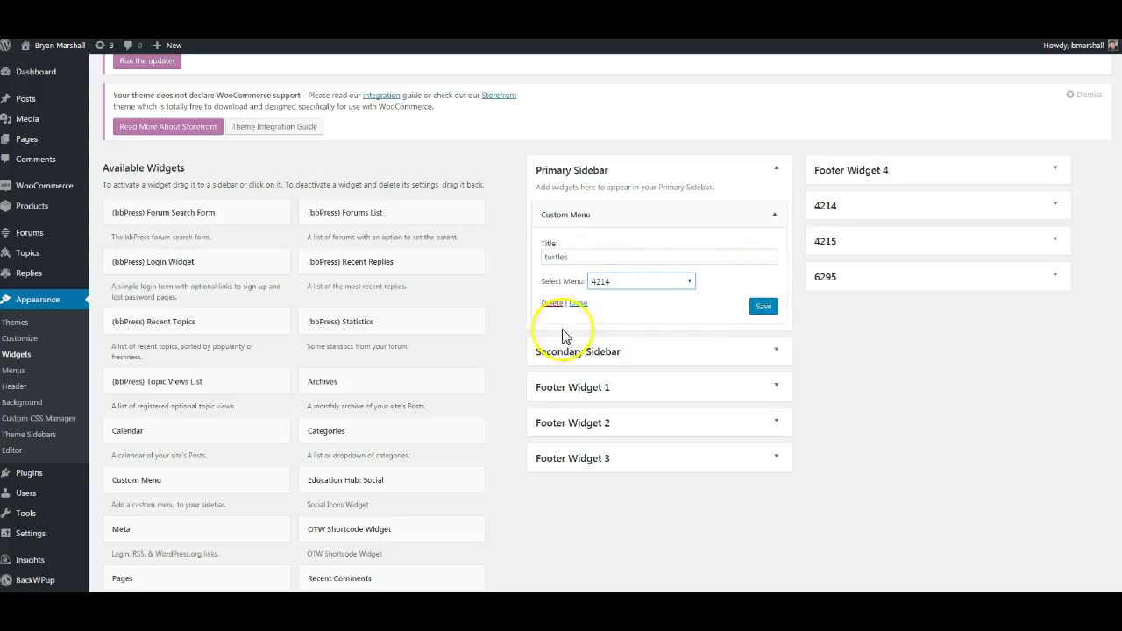
left_click(552, 304)
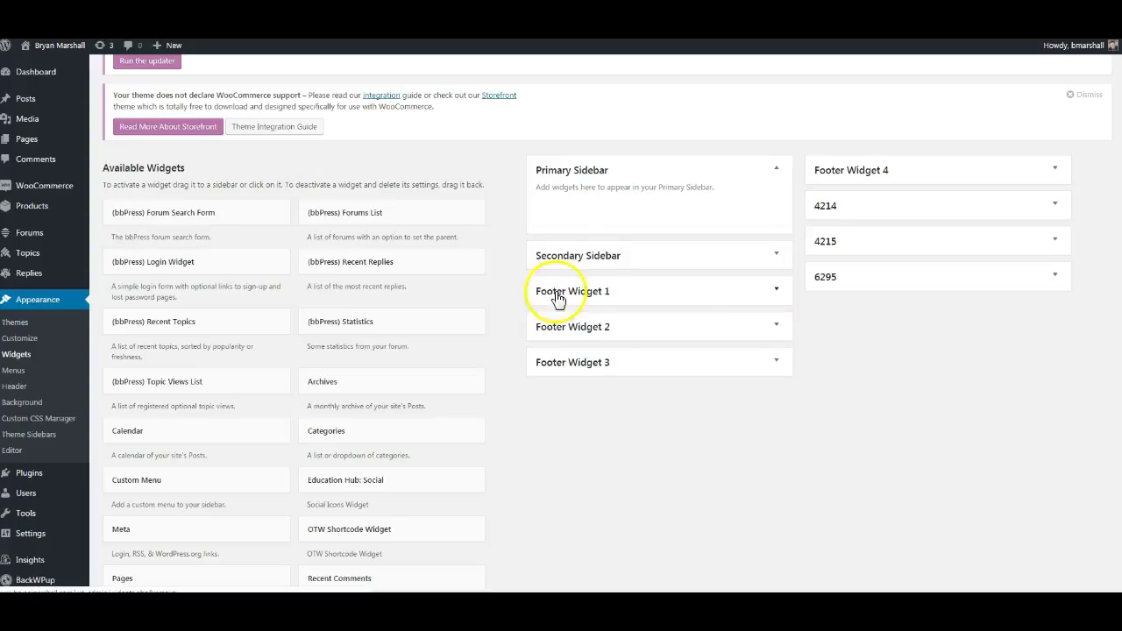
Add a Calendar widget titled "Monthly Calendar" to the Primary Sidebar, save it, and delete it.
left_click_drag(142, 442, 606, 208)
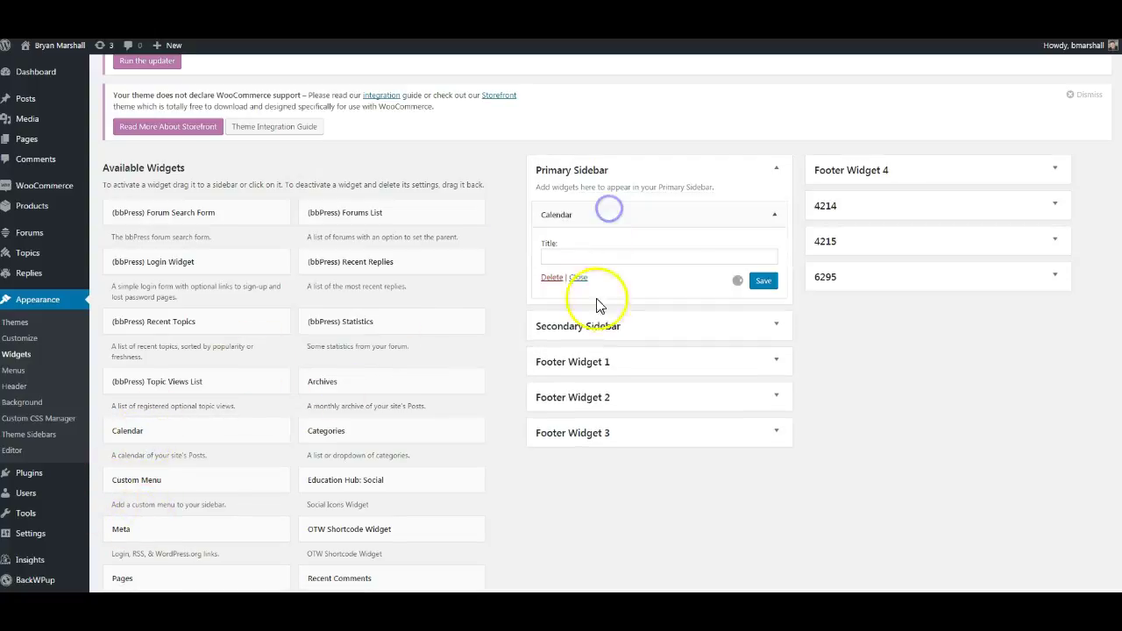
left_click(583, 256)
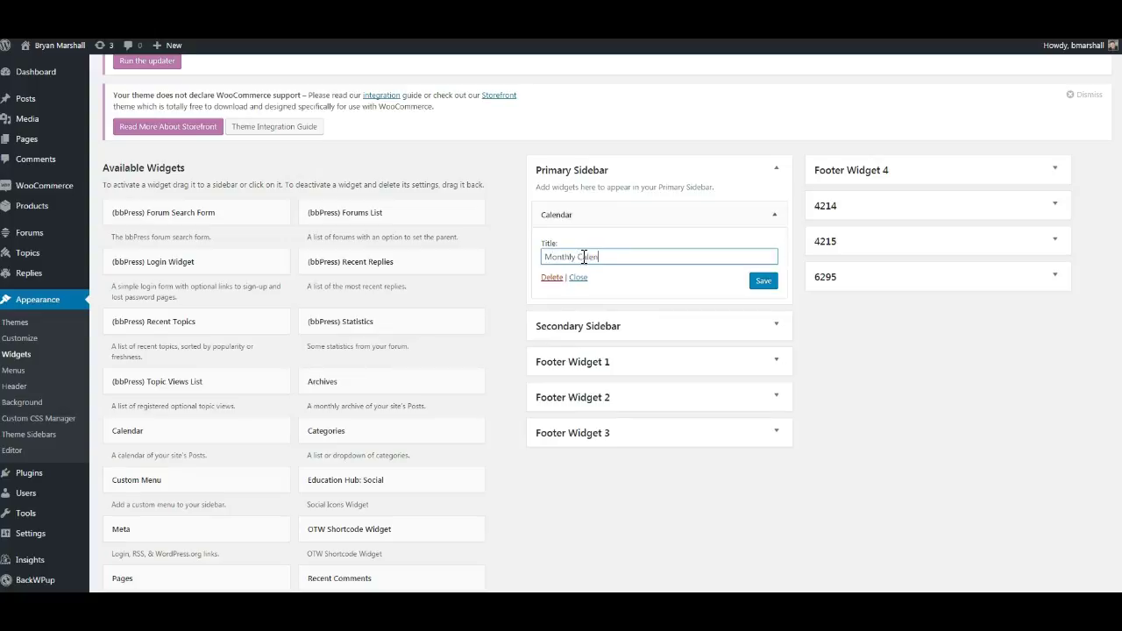
left_click(759, 279)
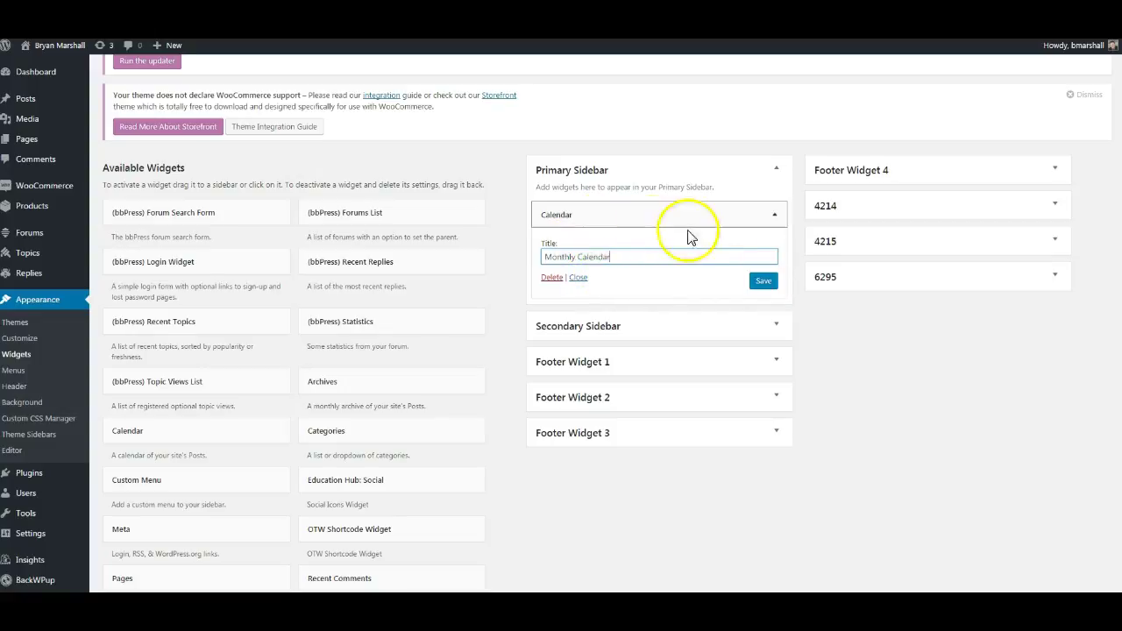
left_click(550, 279)
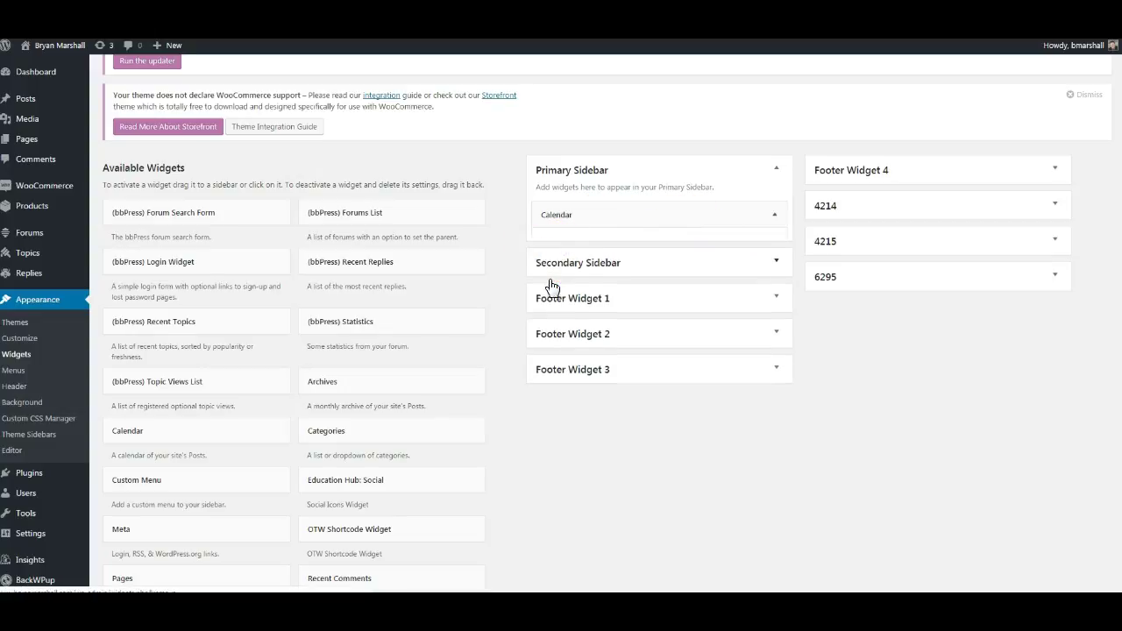
Add a Tag Cloud widget titled "Topics" to Footer Widget 3 and save it.
scroll(201, 449, "down", 5)
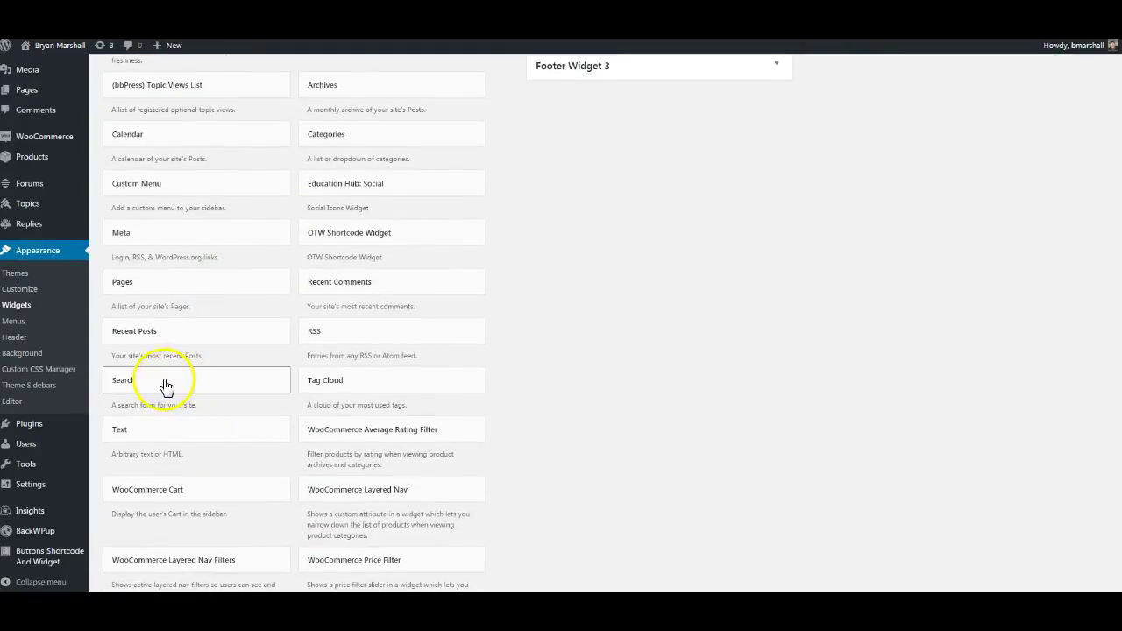
scroll(528, 426, "up", 3)
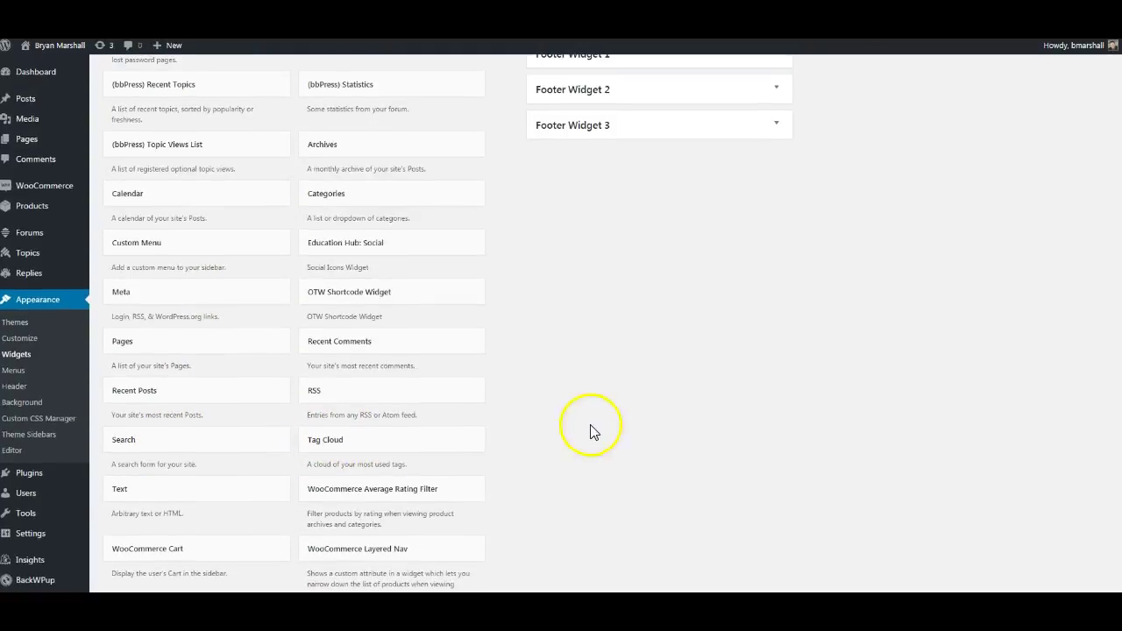
left_click_drag(355, 561, 596, 267)
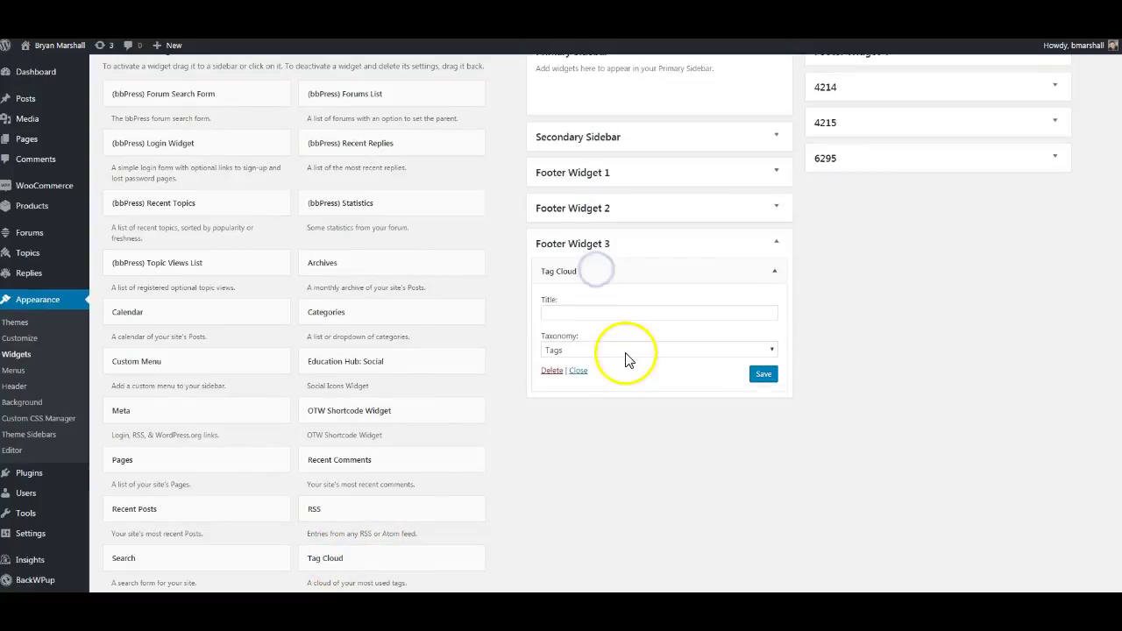
left_click(584, 313)
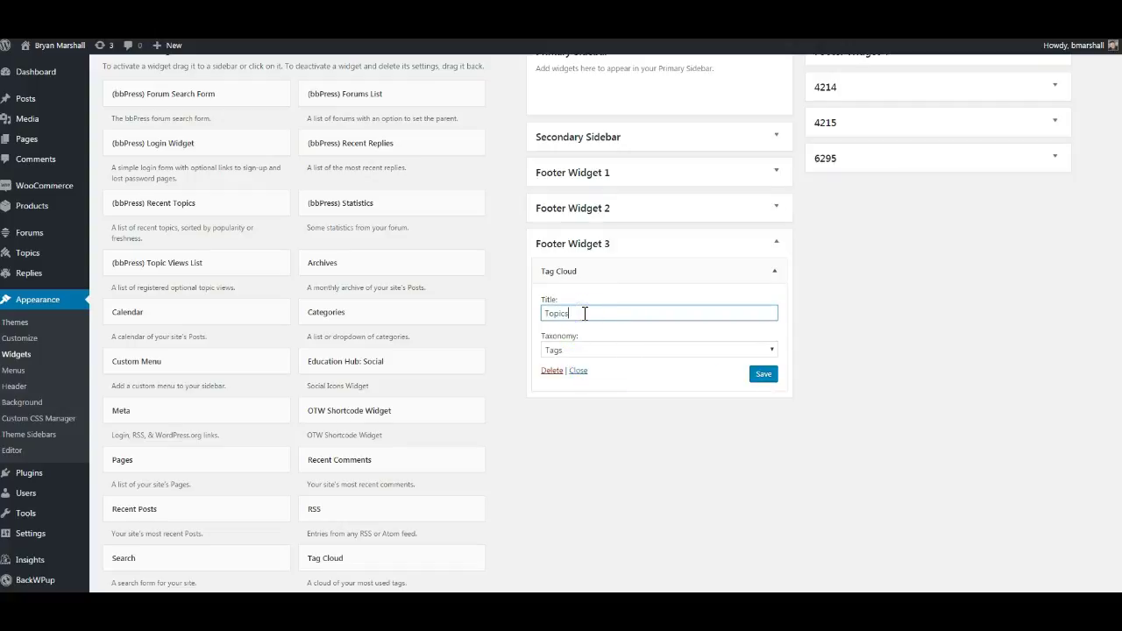
left_click(760, 377)
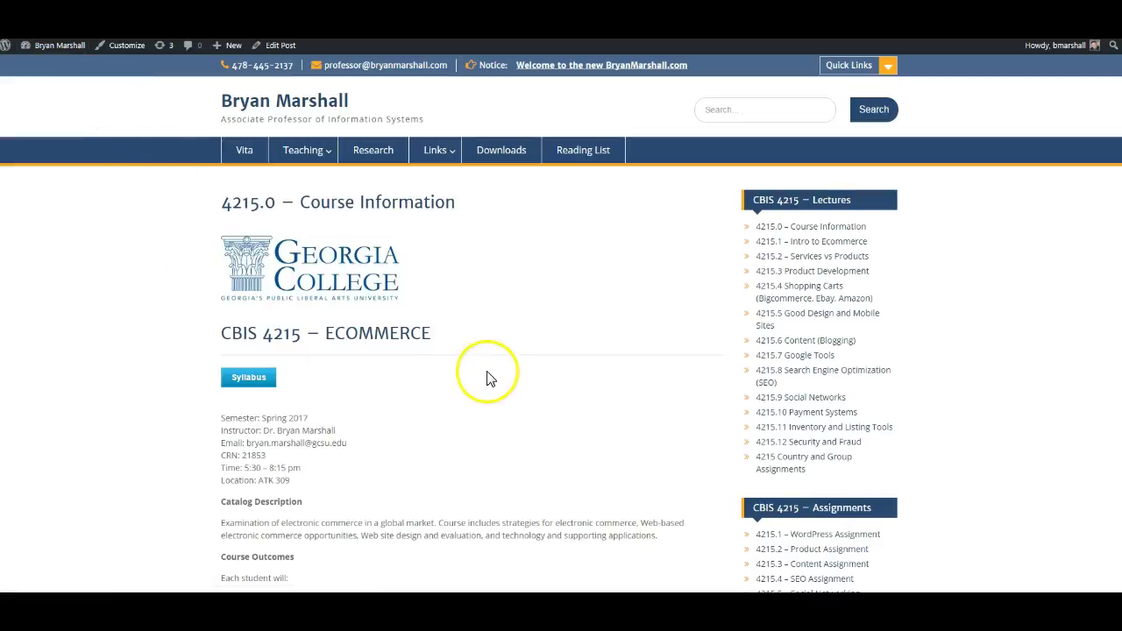
Inspect the footer of the 4215.0 – Course Information page for the Topics tag cloud.
scroll(488, 377, "down", 10)
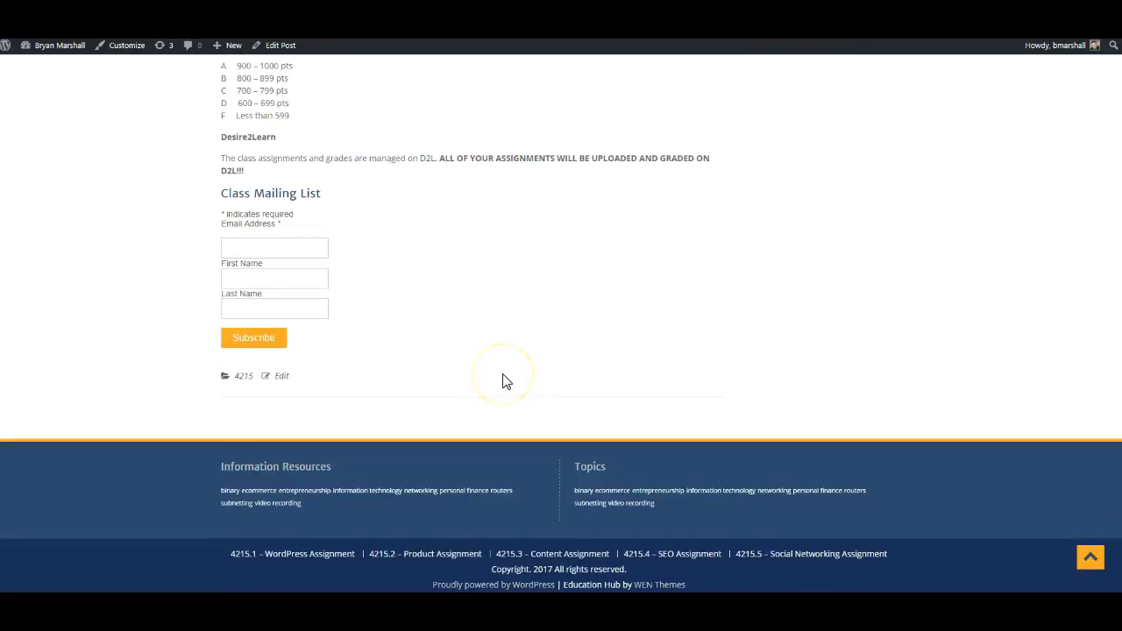
scroll(500, 381, "up", 3)
scroll(504, 377, "down", 3)
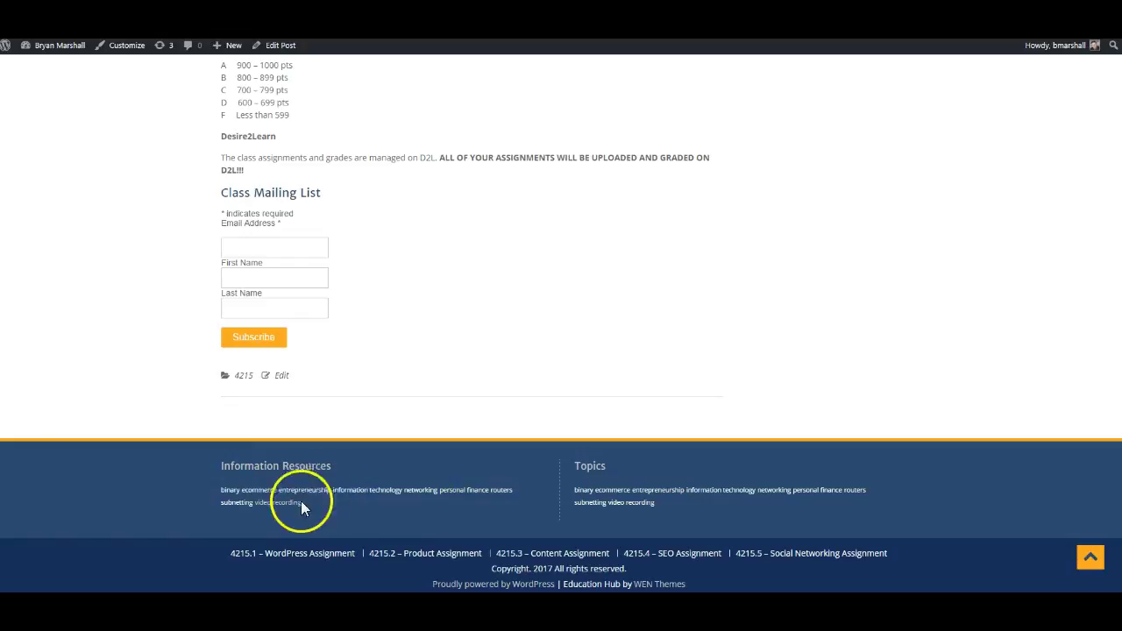
scroll(563, 253, "up", 6)
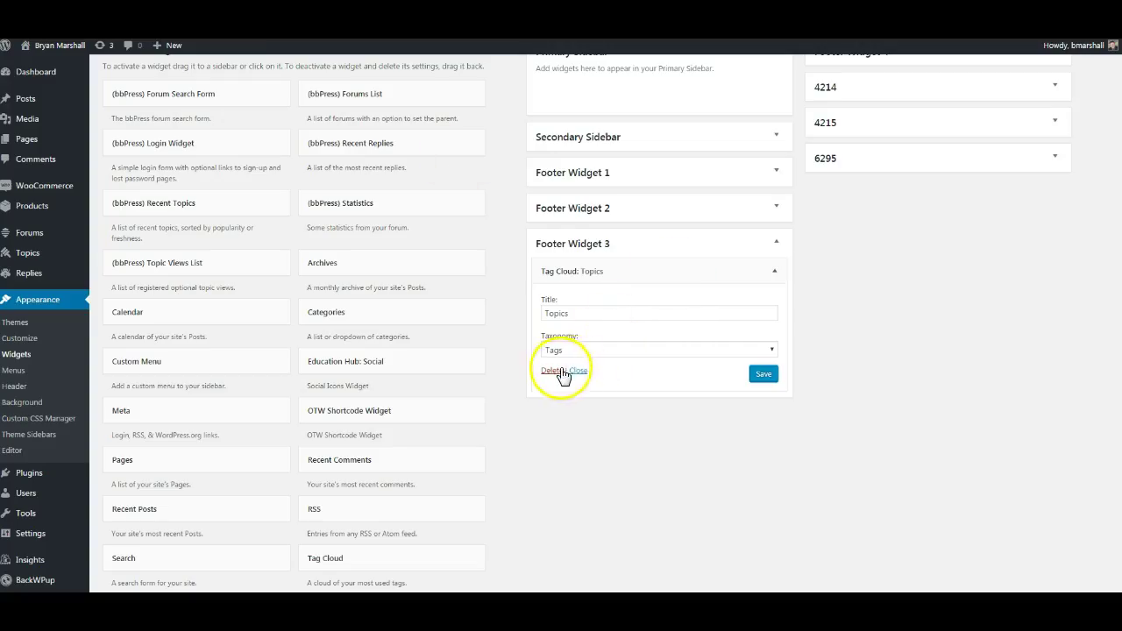
Replace the Footer Widget 3 tag cloud with a Text widget titled "Hello World", containing "1. Hello to everyone" and "2. Hello to me", with automatic paragraphs.
left_click(550, 371)
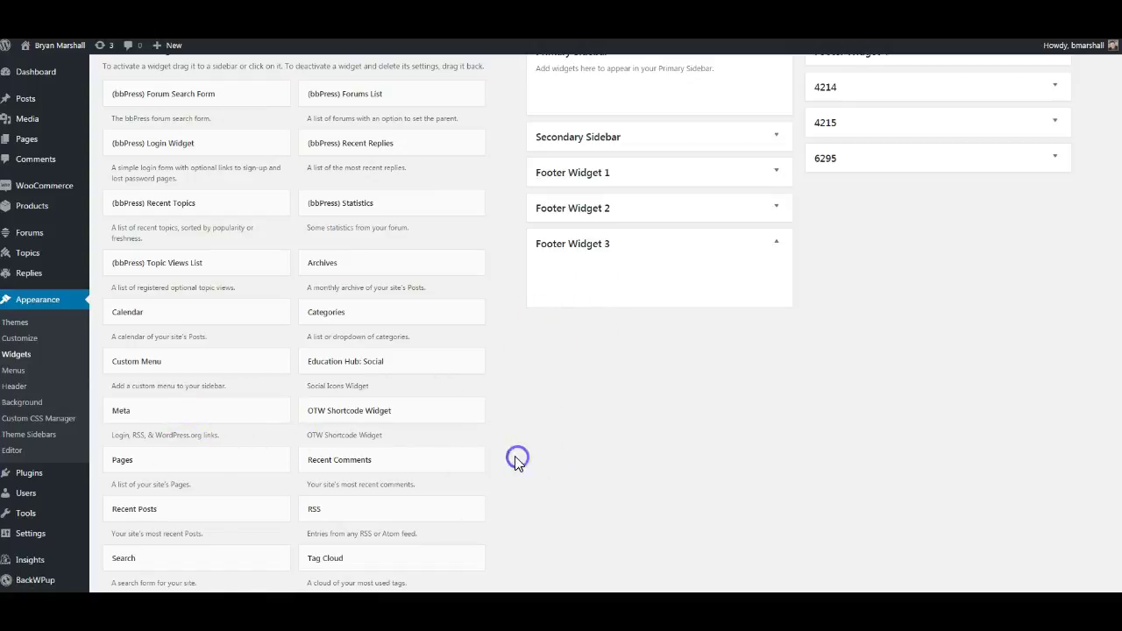
scroll(471, 436, "down", 4)
left_click_drag(216, 313, 644, 238)
left_click(581, 280)
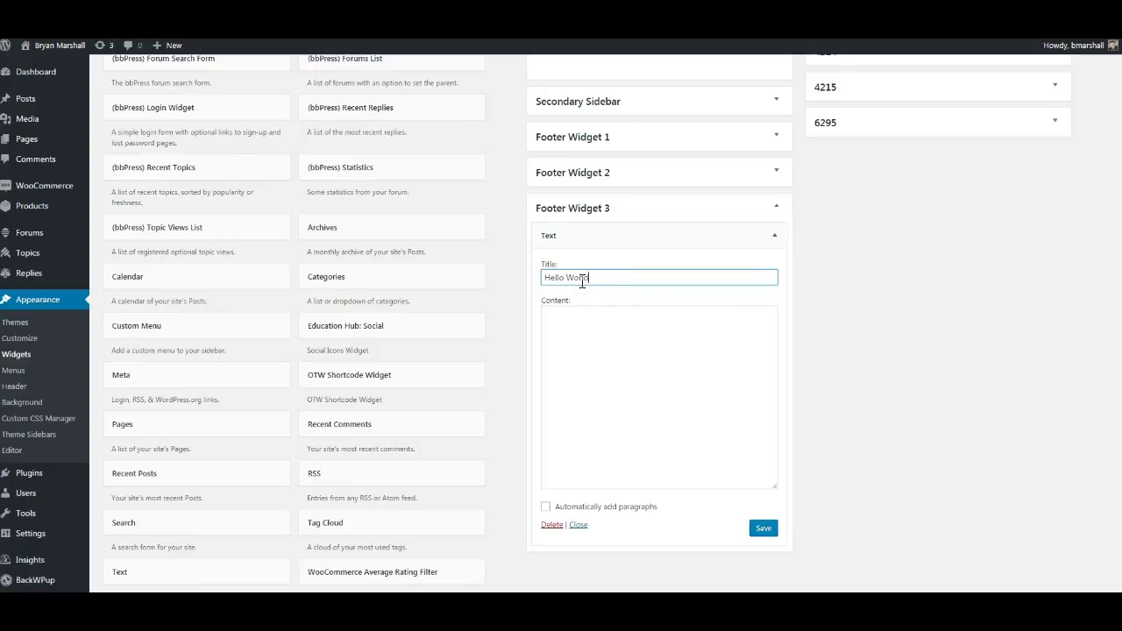
left_click(596, 333)
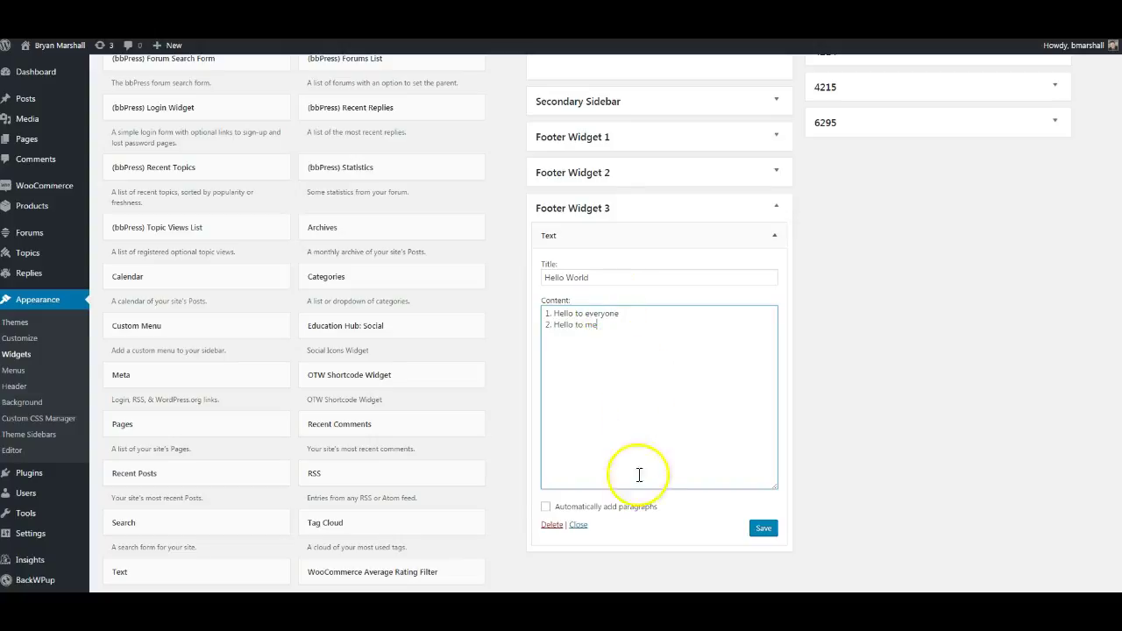
left_click(546, 507)
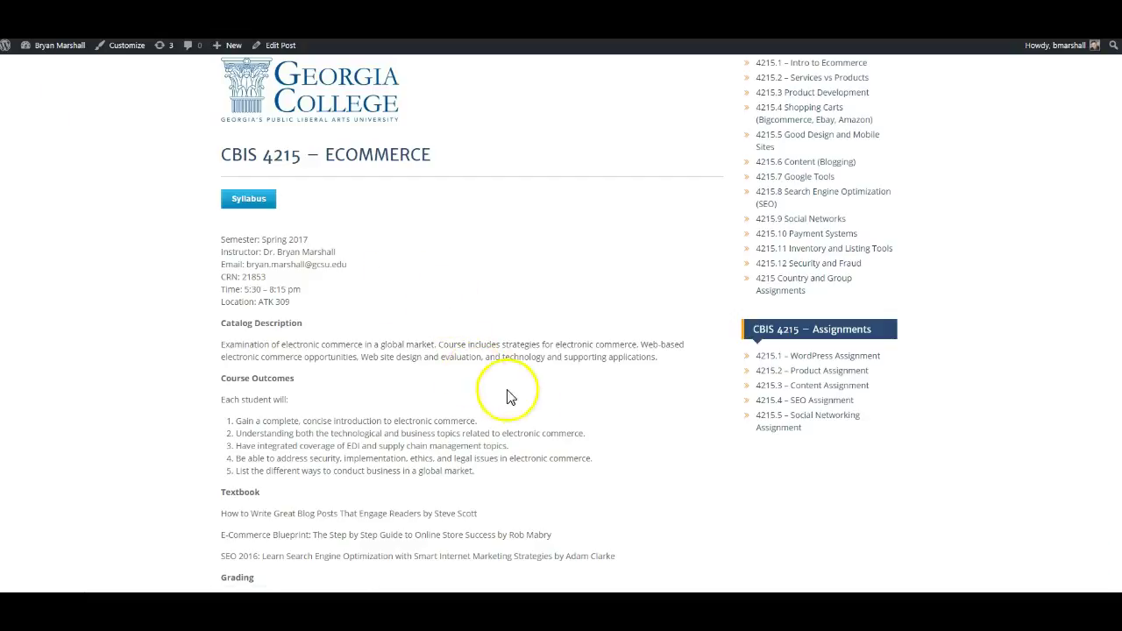
Review the Hello World footer text and the CBIS 4215 Lectures and Assignments sidebar menus on the course page.
scroll(534, 368, "down", 6)
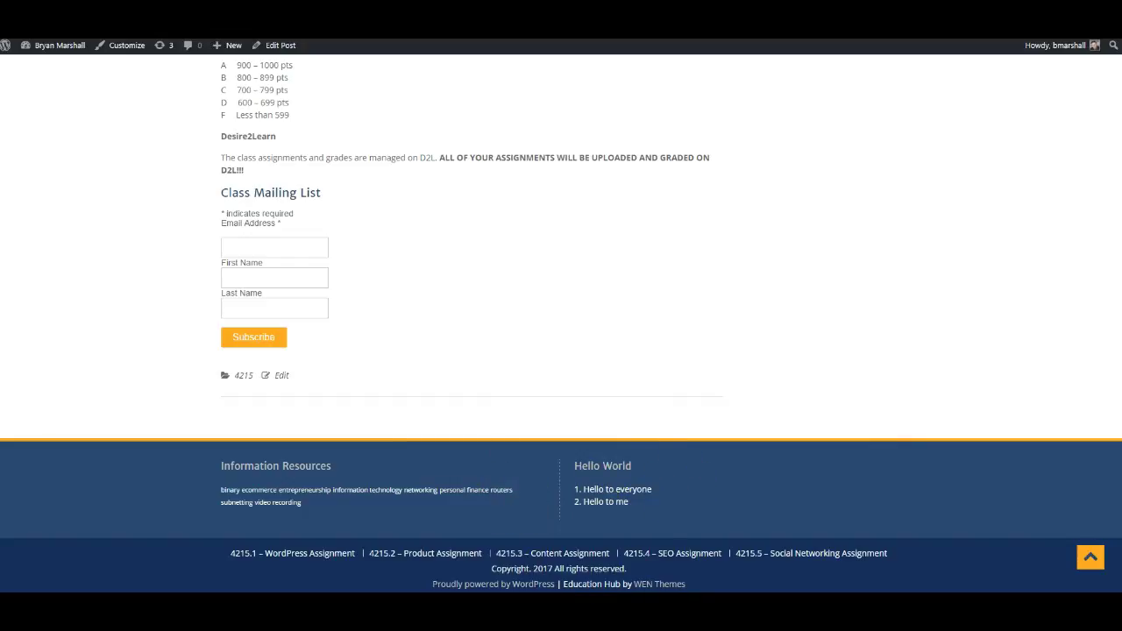
scroll(616, 340, "up", 3)
scroll(616, 339, "up", 3)
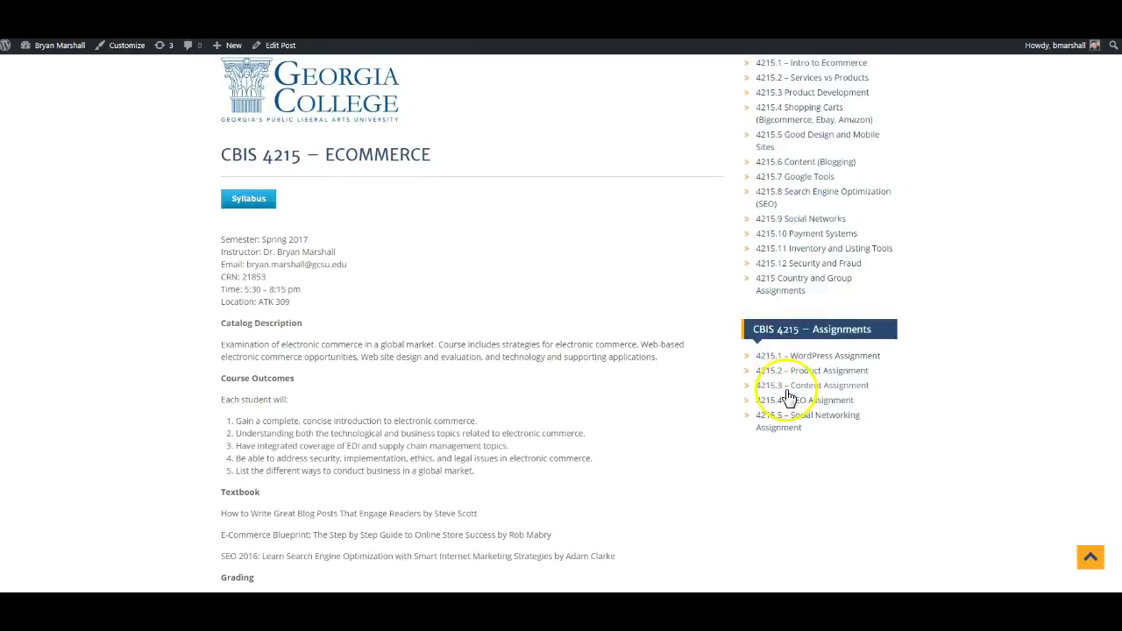
scroll(777, 385, "up", 1)
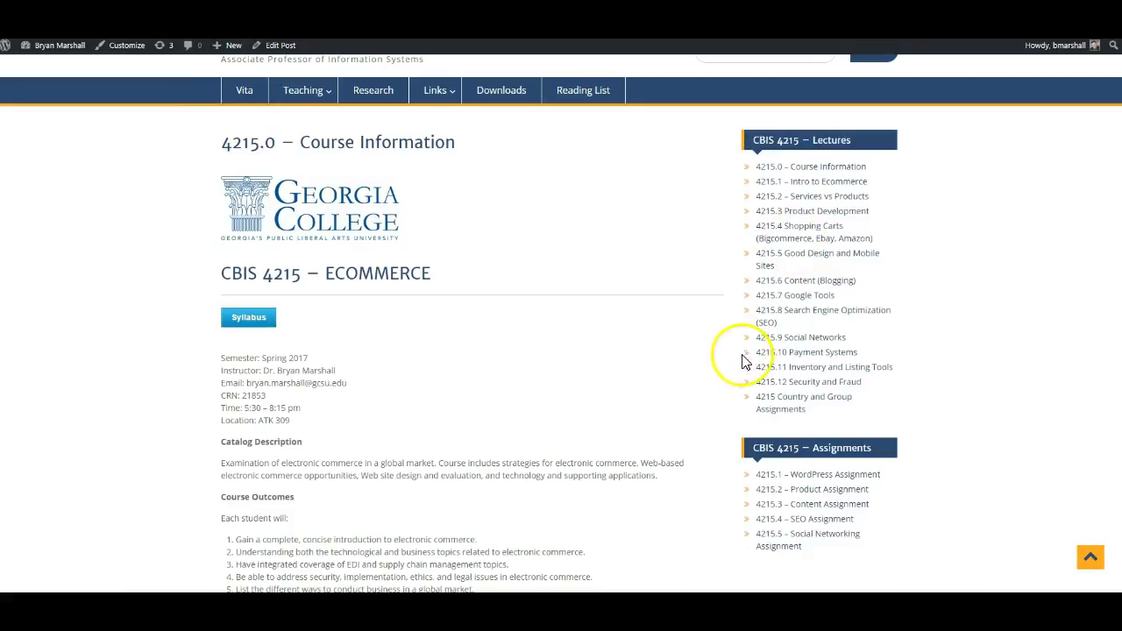
scroll(473, 358, "up", 1)
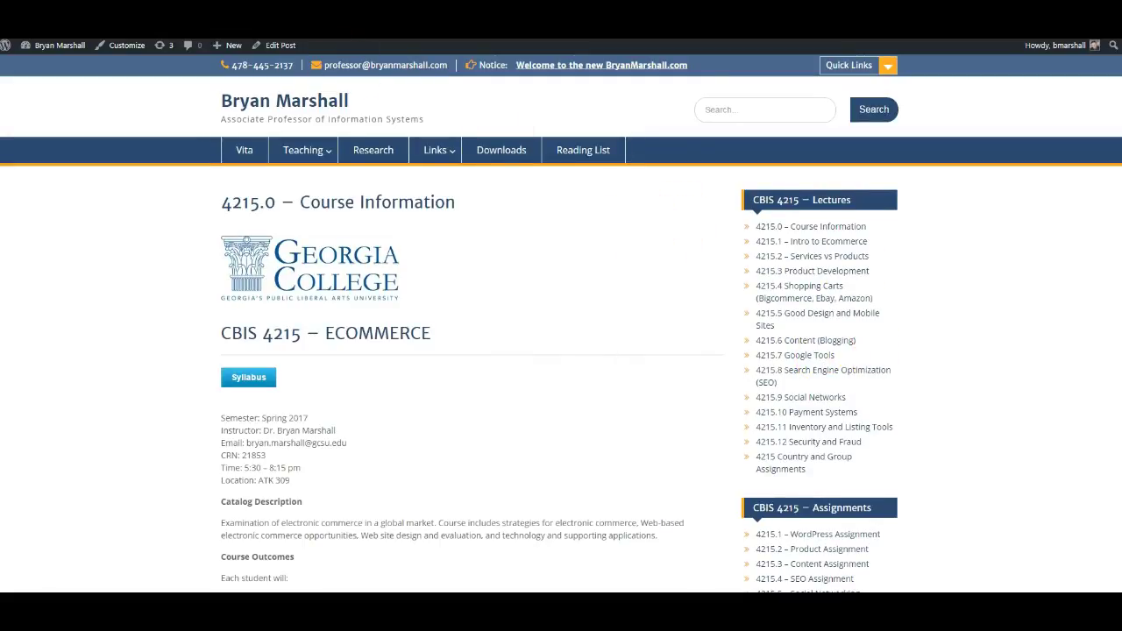
Visit the southernfabricblog.com site, browse its Sewing Tips, and open The Kate Quilt tutorial post.
type("southernfabricblog.co")
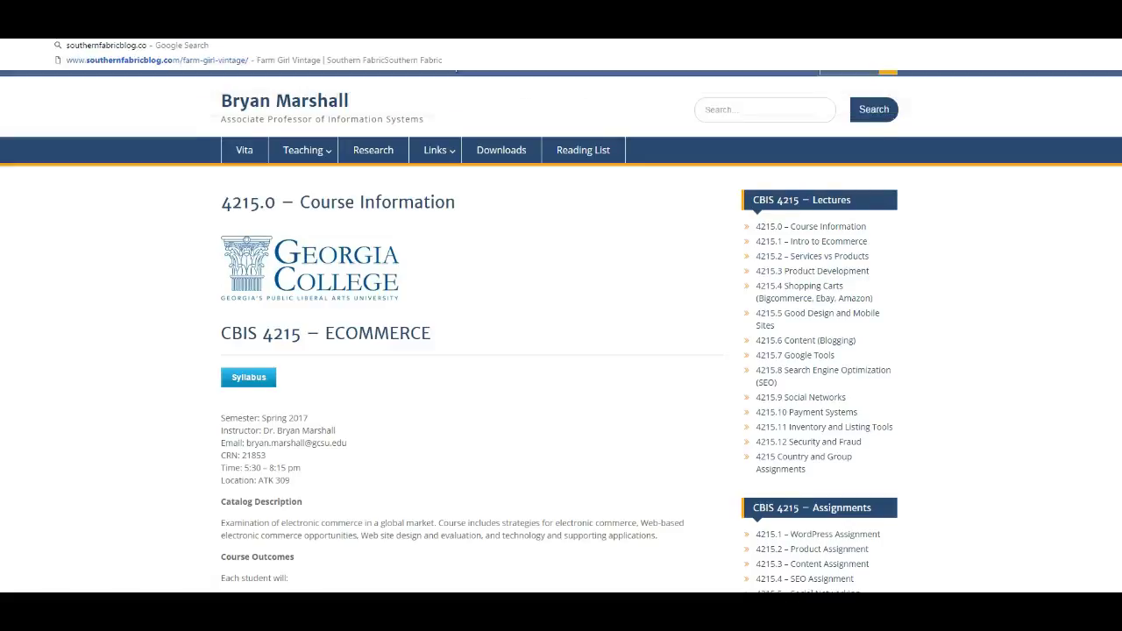
key("Return")
mouse_move(434, 149)
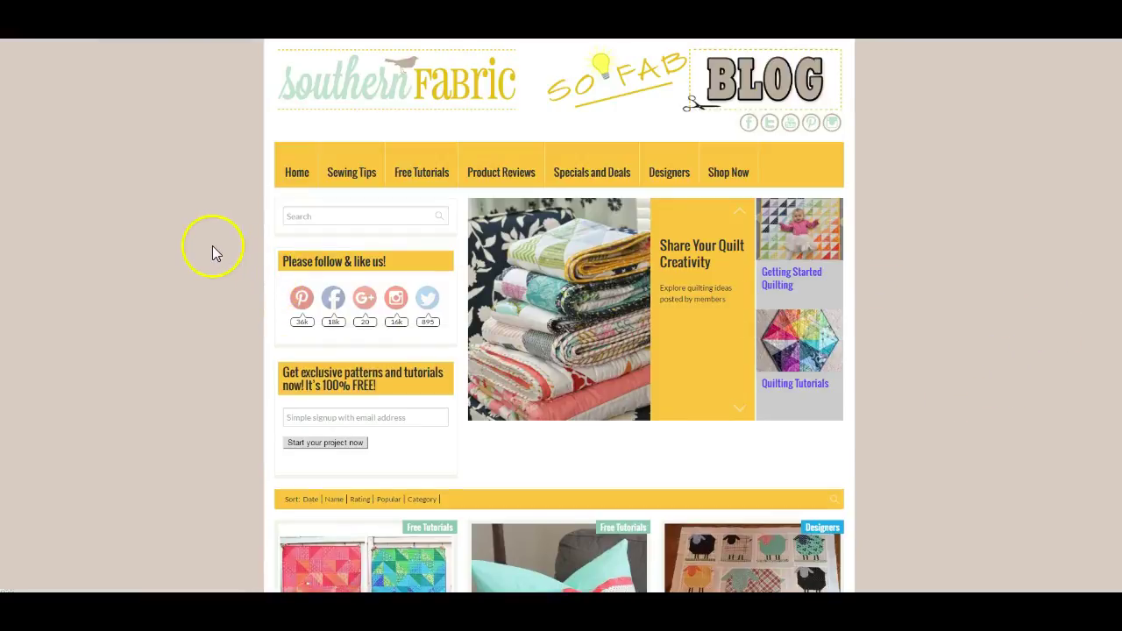
left_click(355, 178)
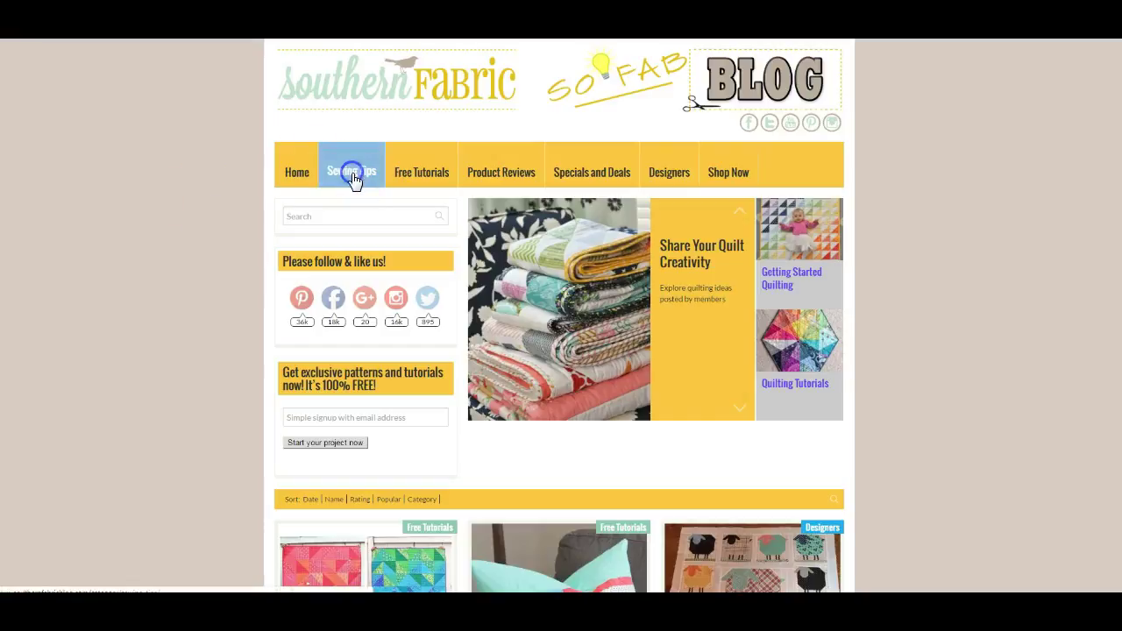
left_click(524, 419)
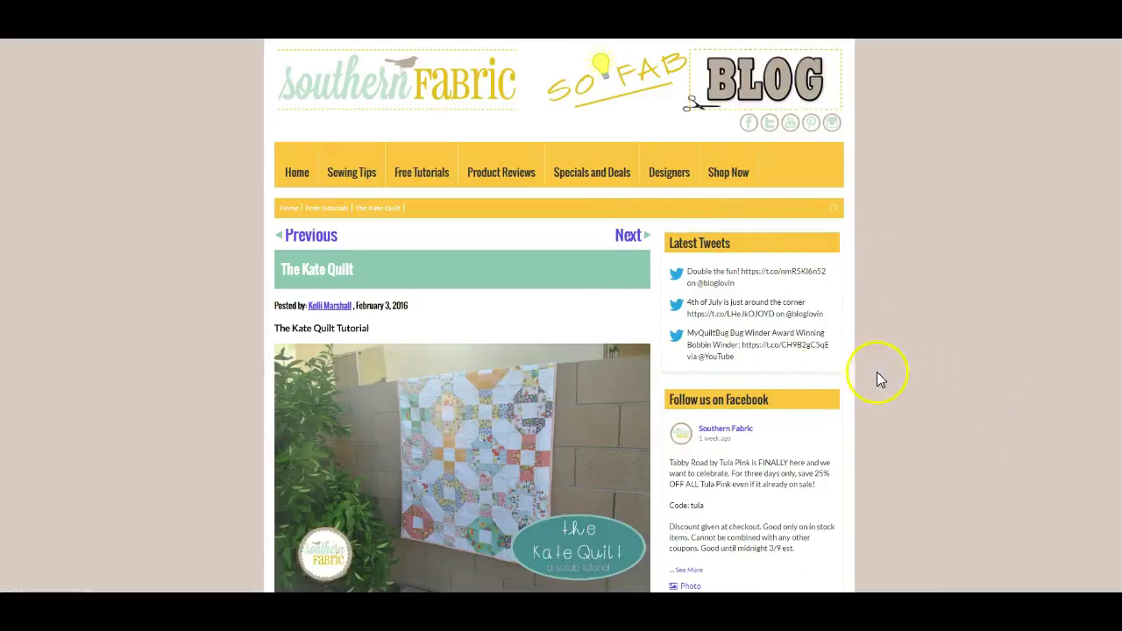
Examine the sidebar widgets beside The Kate Quilt post, including the Facebook feed, tags and Daily Deals banner.
scroll(851, 143, "down", 1)
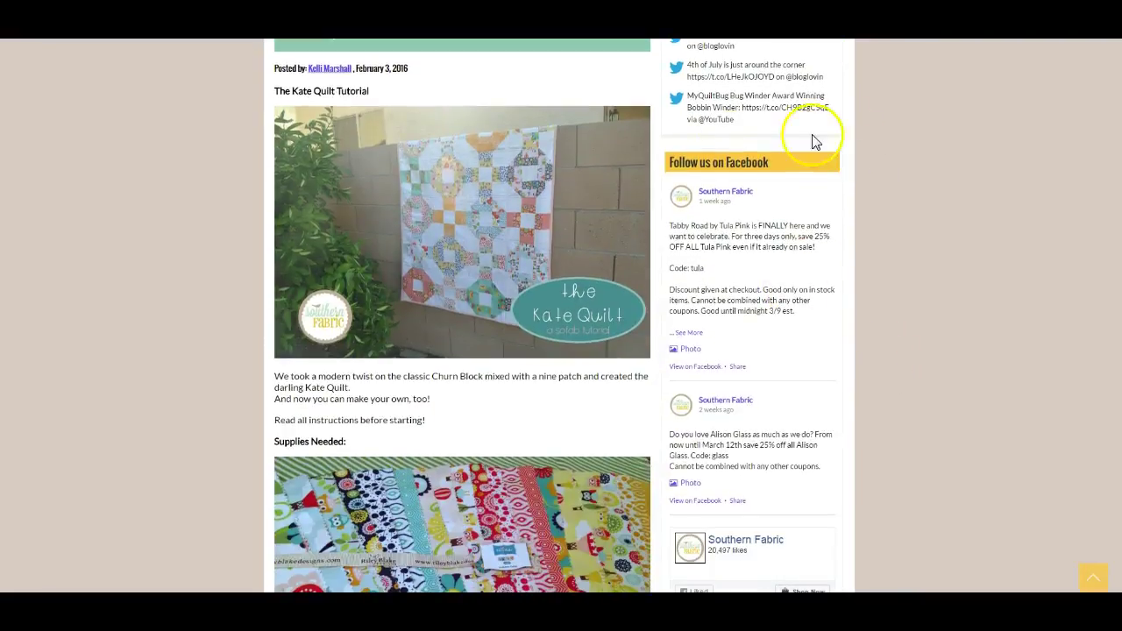
scroll(829, 309, "down", 2)
scroll(833, 315, "down", 2)
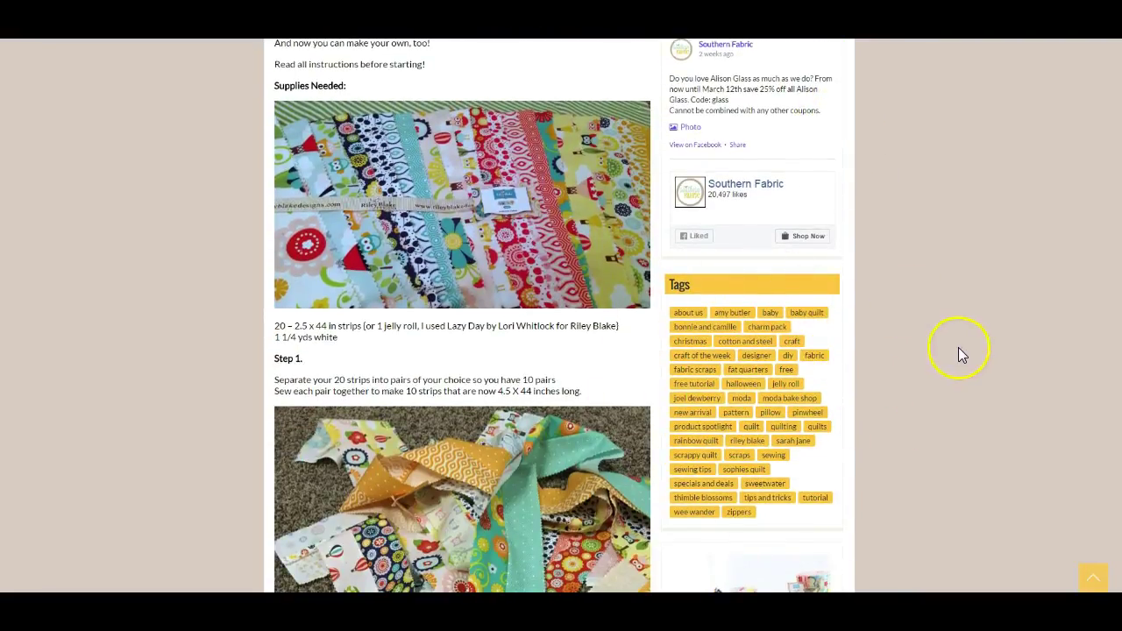
scroll(951, 355, "down", 2)
scroll(929, 356, "down", 3)
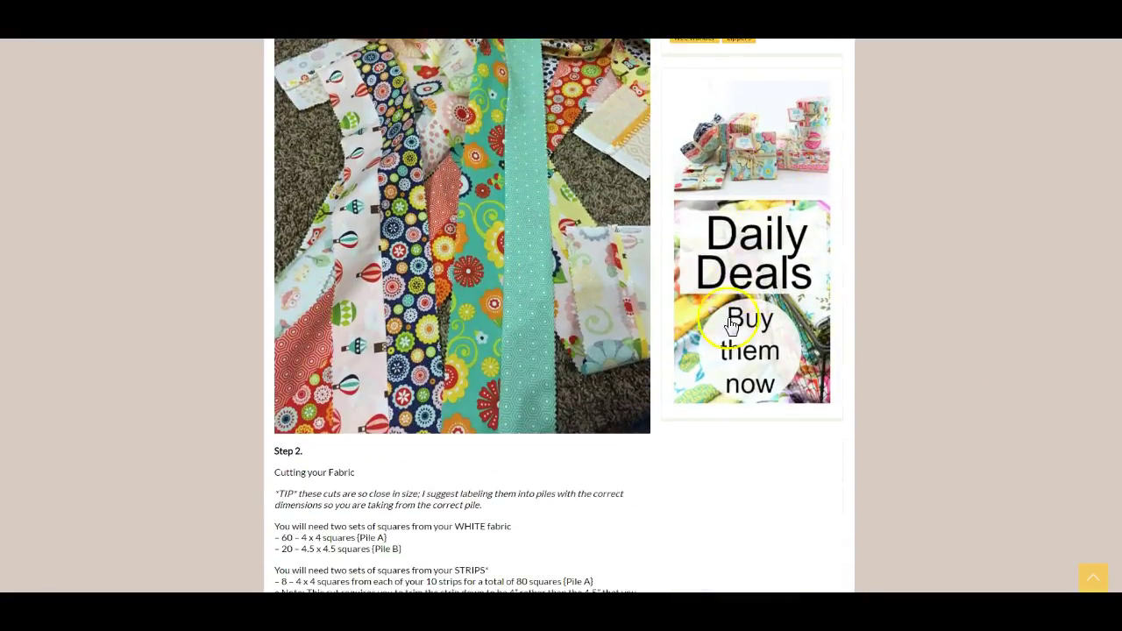
scroll(961, 343, "down", 1)
scroll(942, 313, "up", 6)
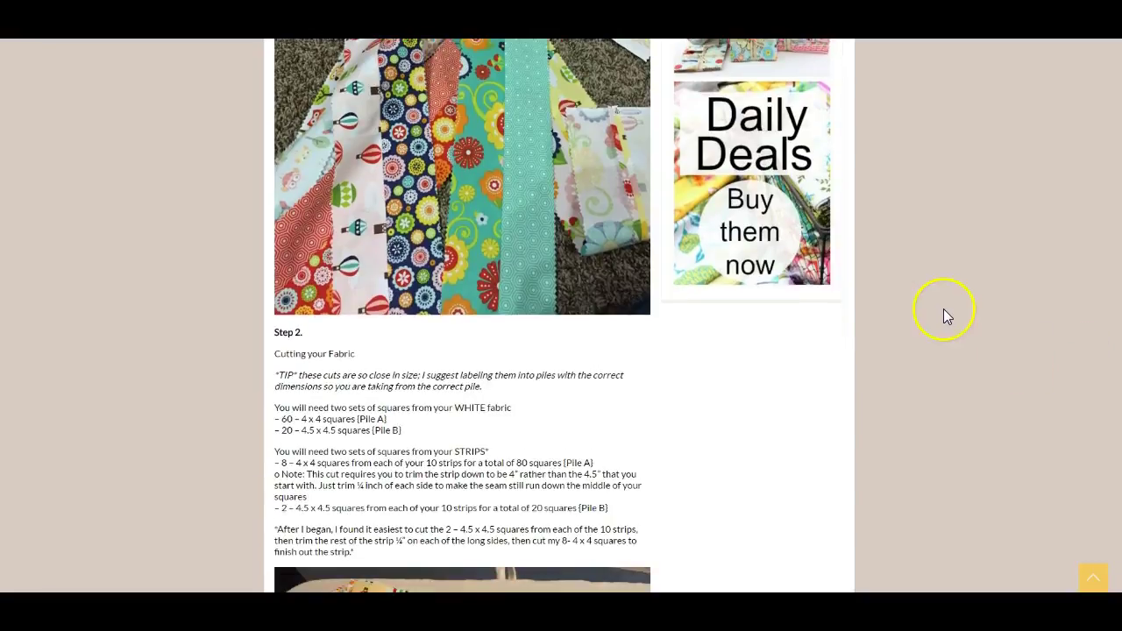
Return to the WordPress widgets page and delete the Hello World text widget from Footer Widget 3.
scroll(938, 309, "up", 6)
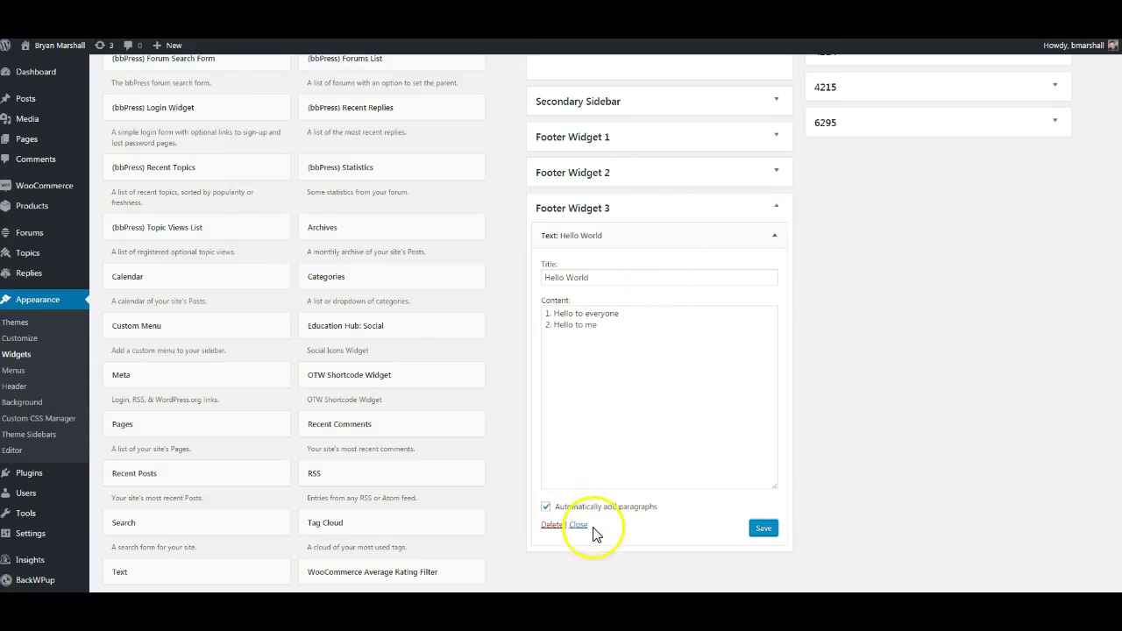
left_click(549, 526)
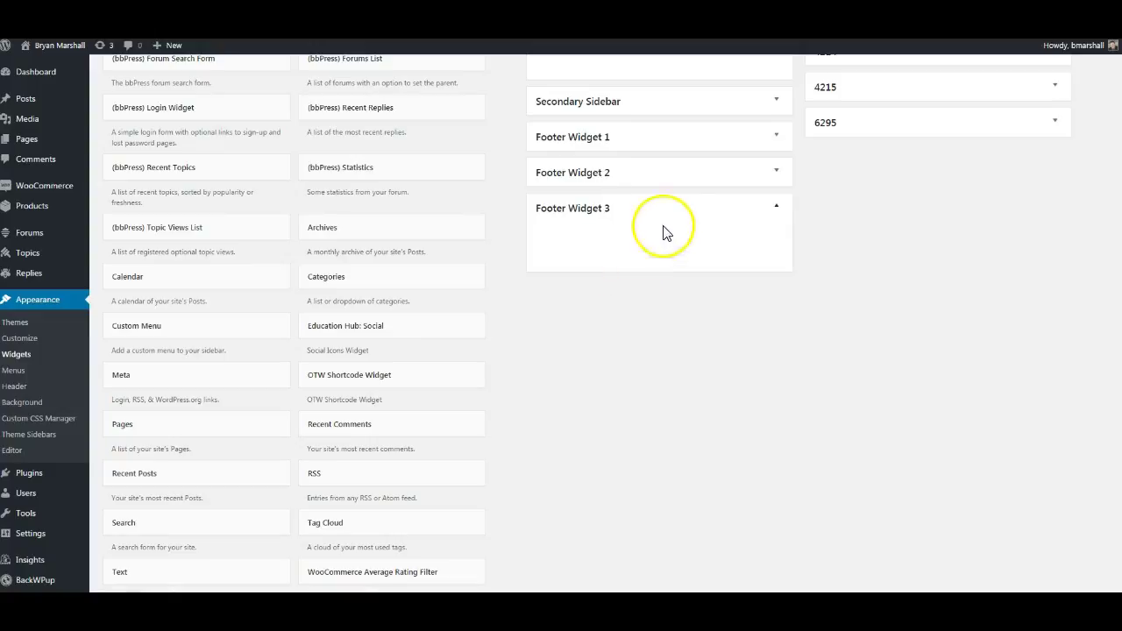
Examine the available widgets, from the bbPress and standard ones to the WooCommerce ones, plus the inactive sidebar and inactive widgets.
scroll(611, 382, "up", 2)
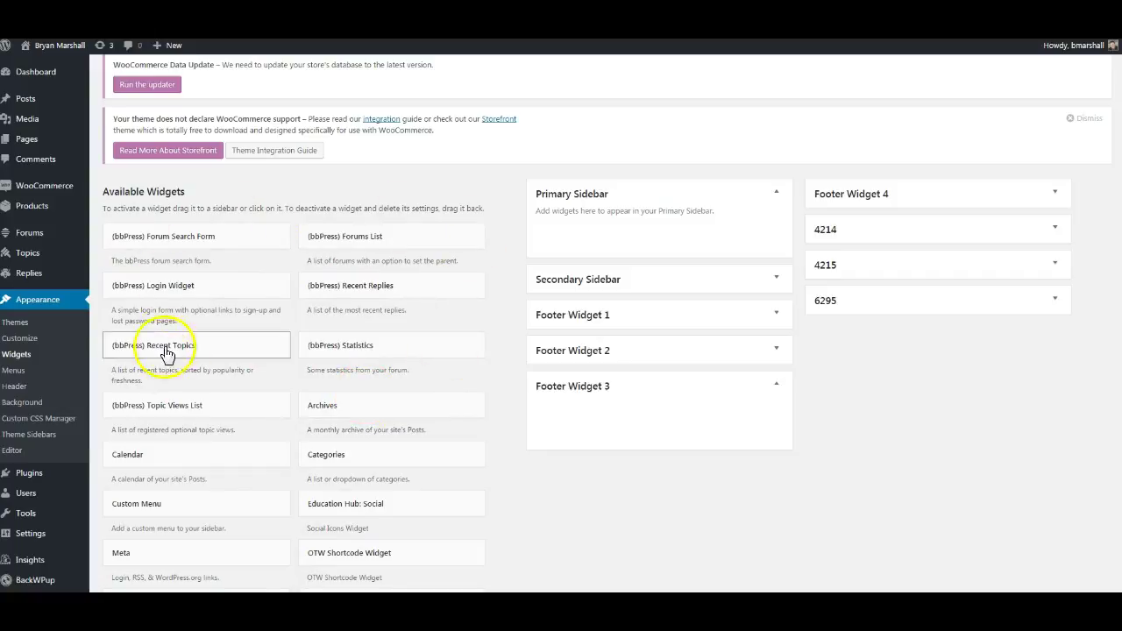
scroll(251, 441, "down", 2)
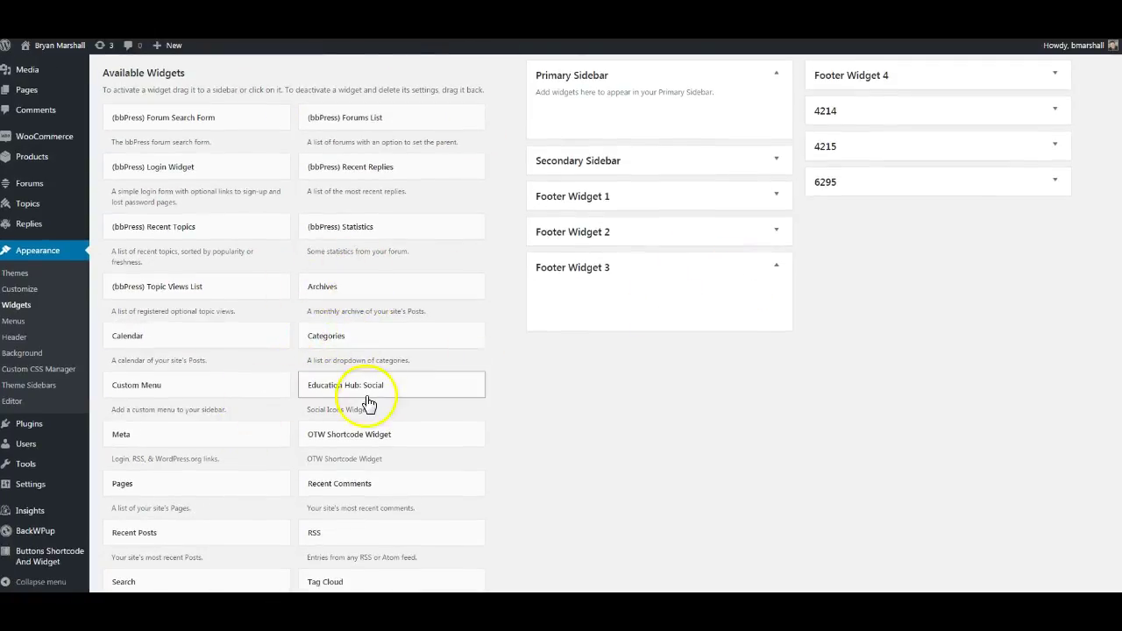
scroll(368, 401, "down", 4)
scroll(355, 407, "down", 2)
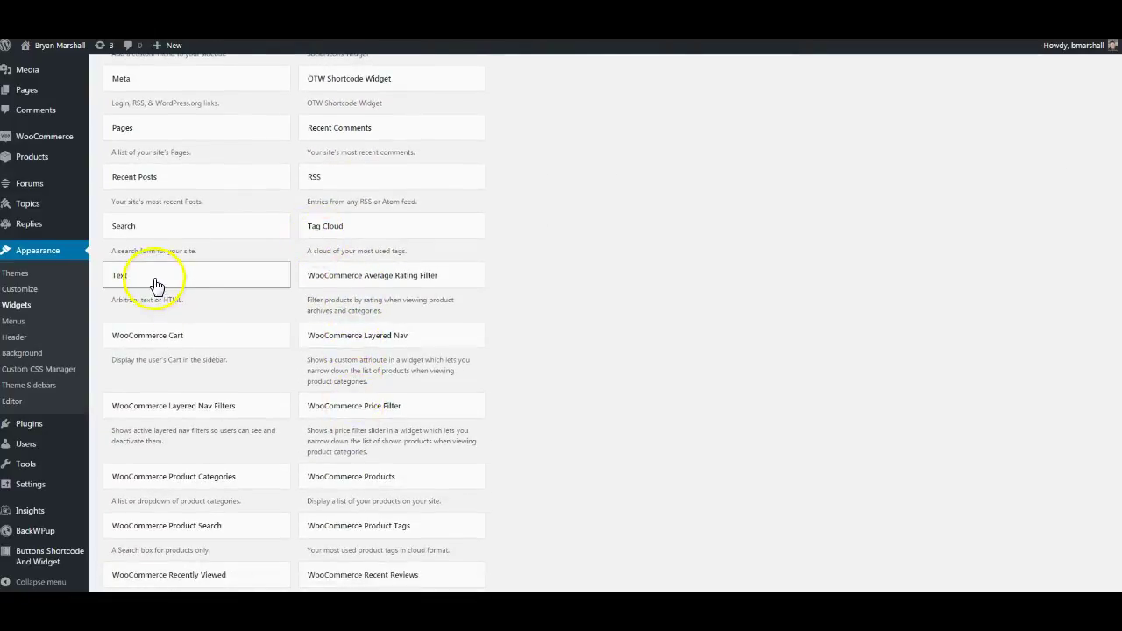
scroll(156, 284, "down", 2)
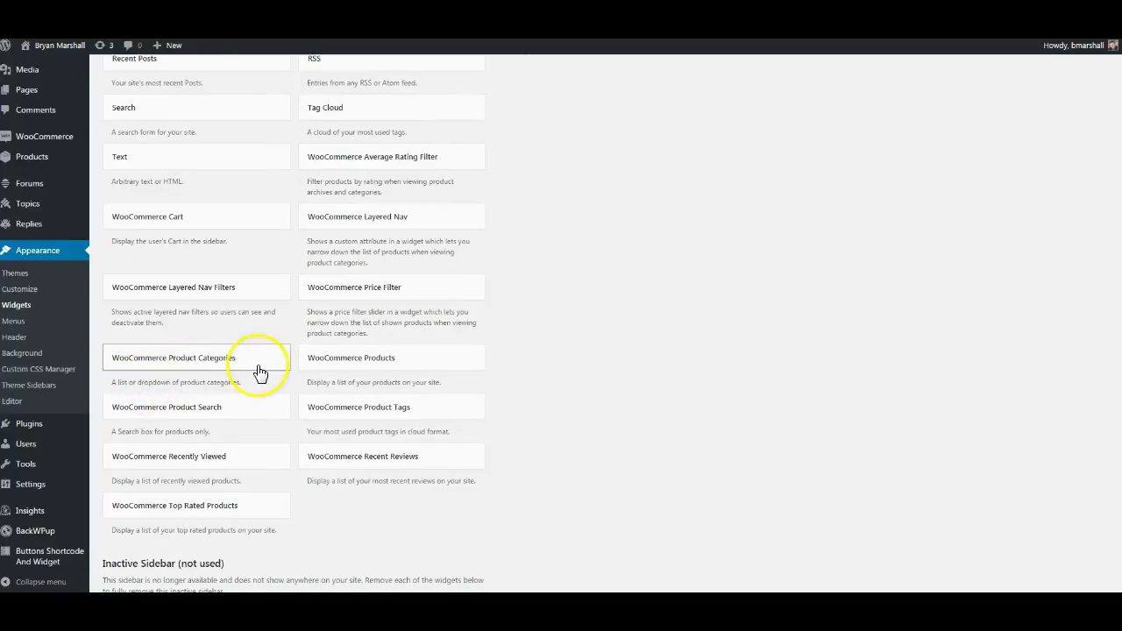
scroll(165, 399, "down", 2)
scroll(167, 394, "down", 2)
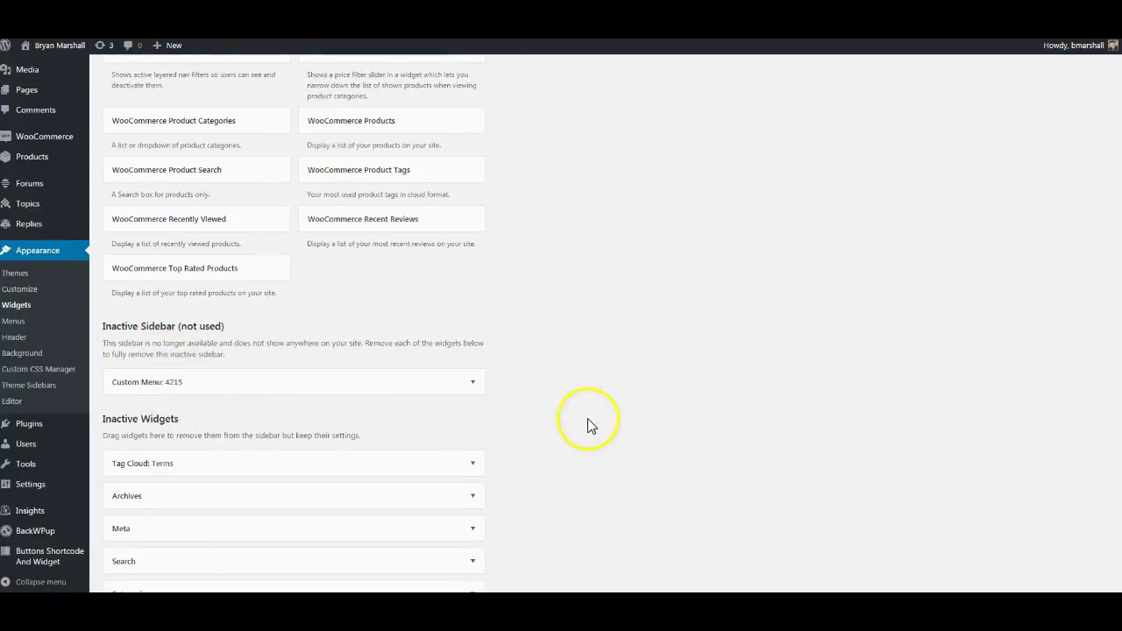
scroll(587, 421, "down", 2)
scroll(605, 377, "up", 3)
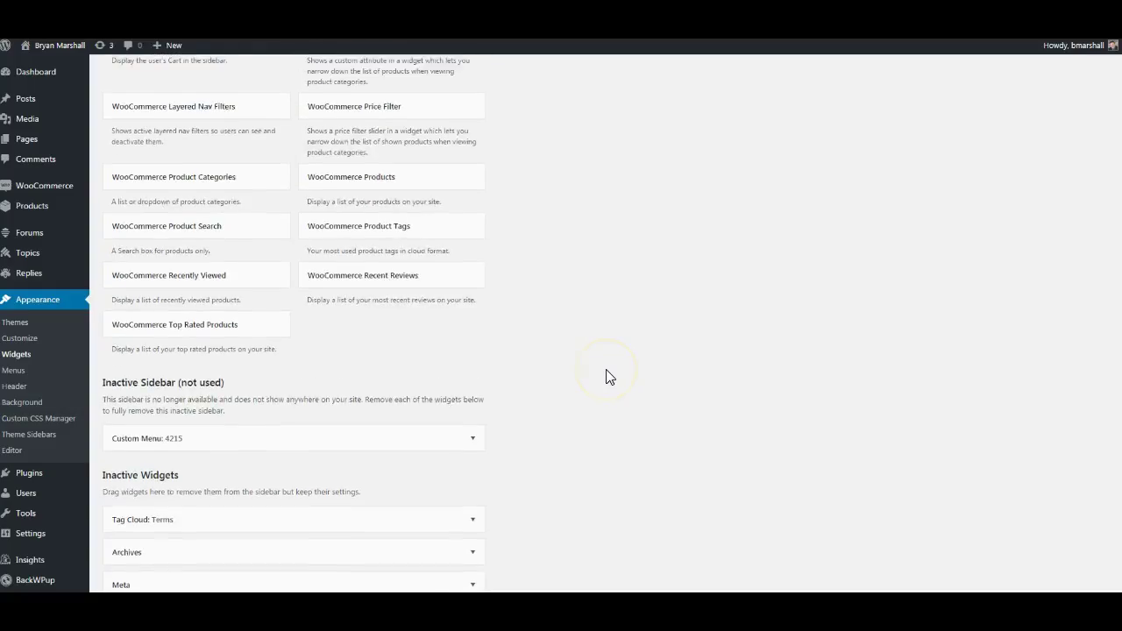
scroll(468, 360, "up", 2)
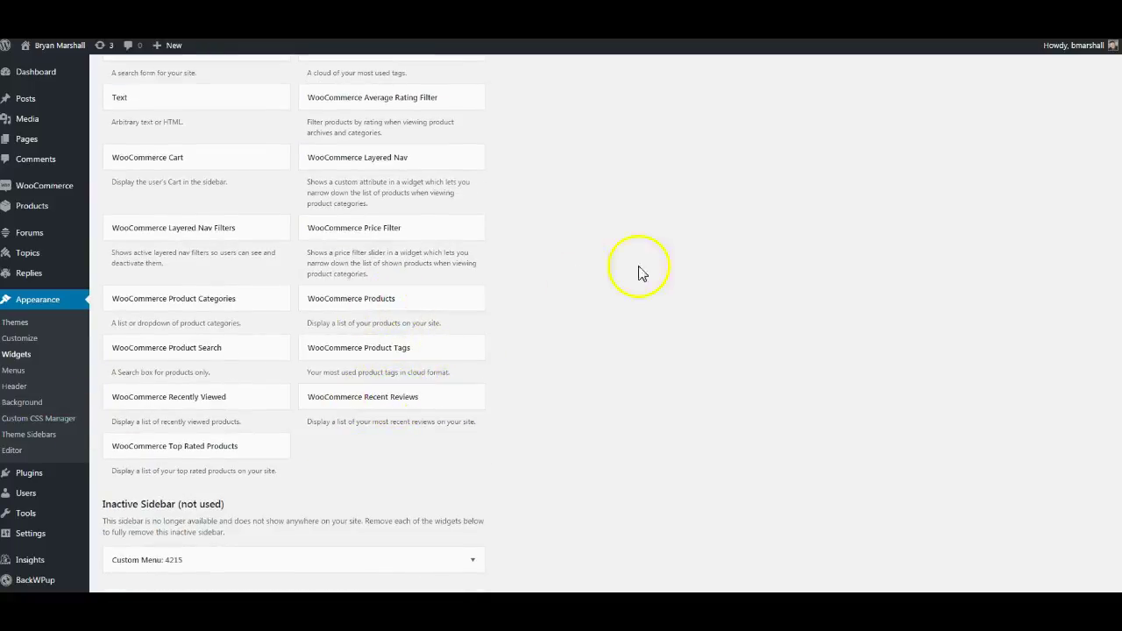
scroll(525, 306, "up", 2)
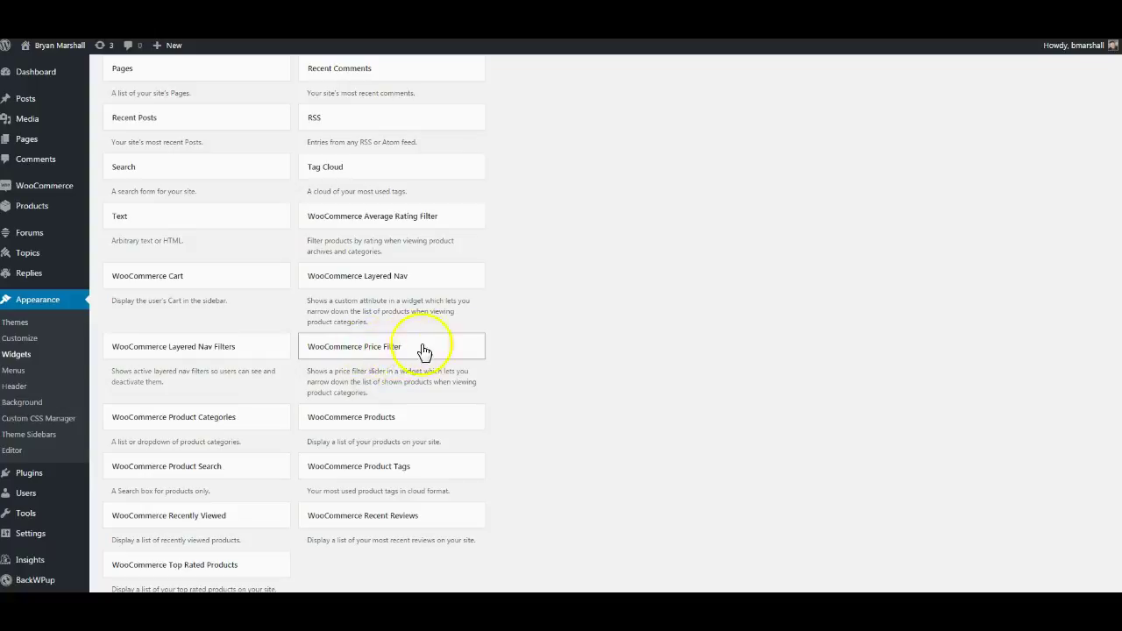
scroll(455, 351, "up", 4)
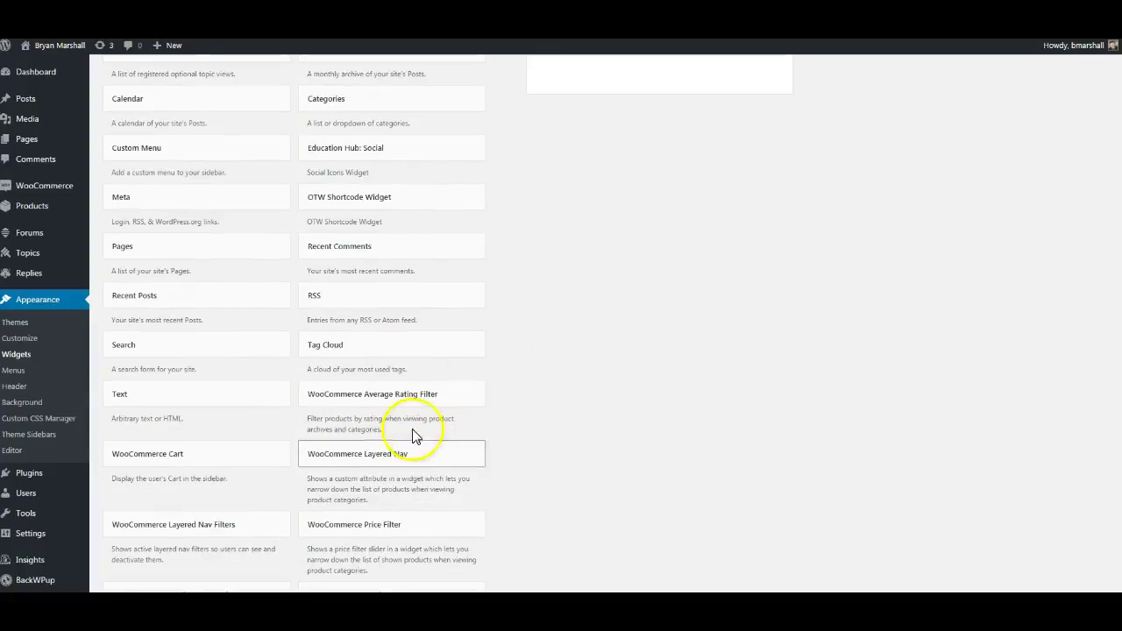
scroll(594, 359, "up", 4)
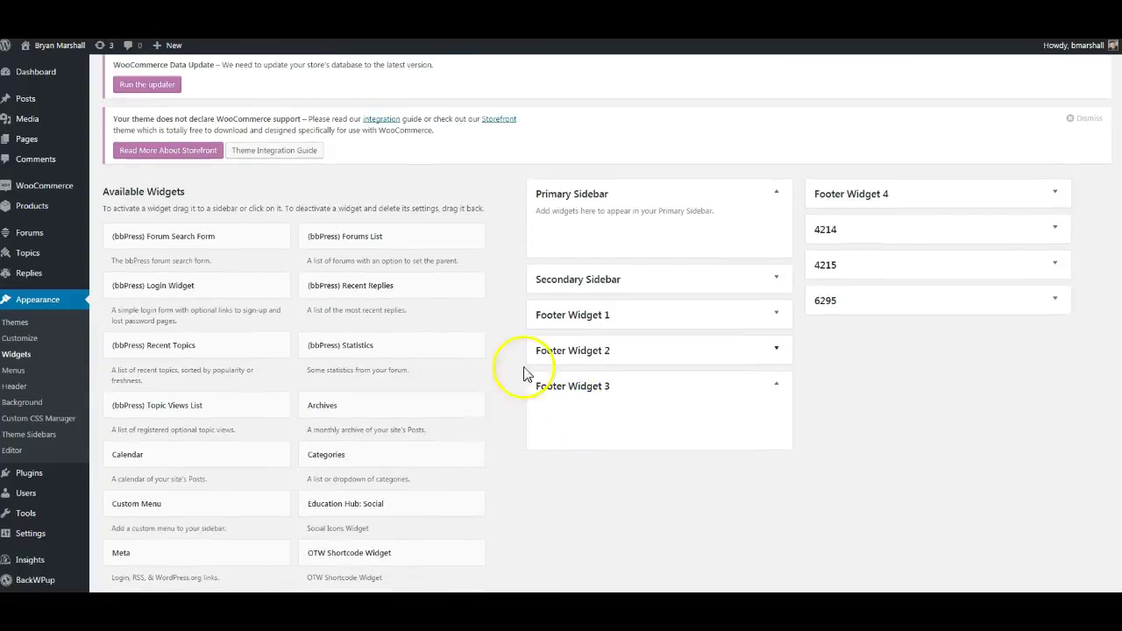